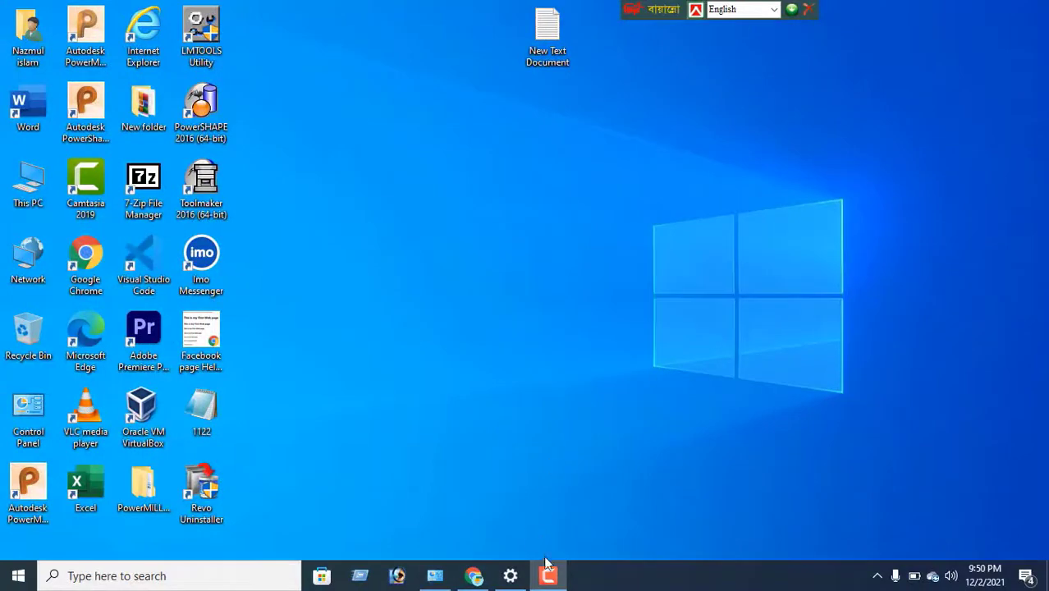
pyautogui.click(546, 575)
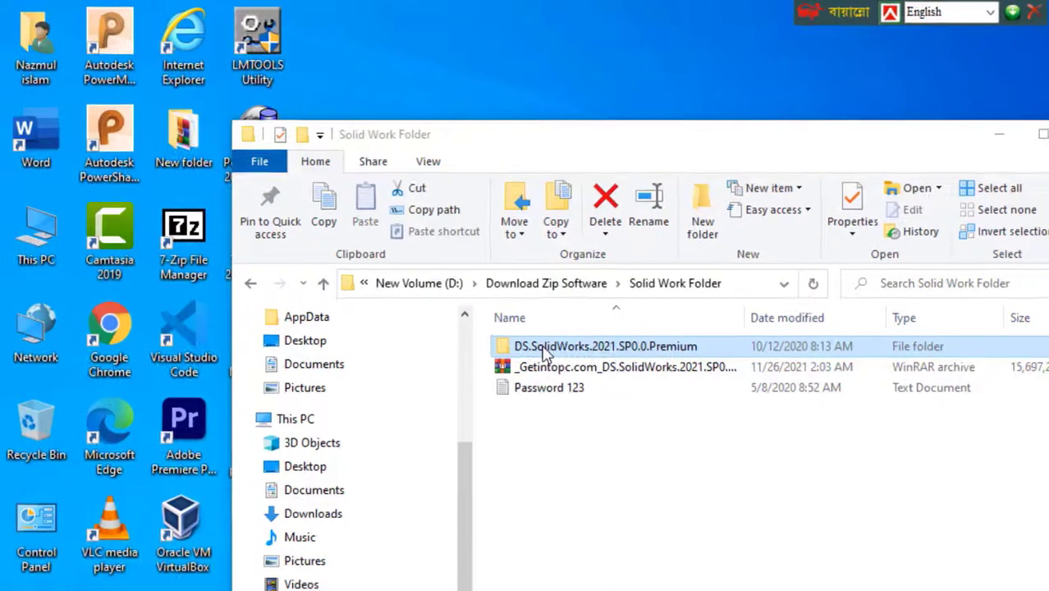
# Extract the _SolidSQUAD_ archive from the DS.SolidWorks.2021.SP0.0.Premium folder into its current folder, replacing the existing readme file.
pyautogui.doubleClick(423, 278)
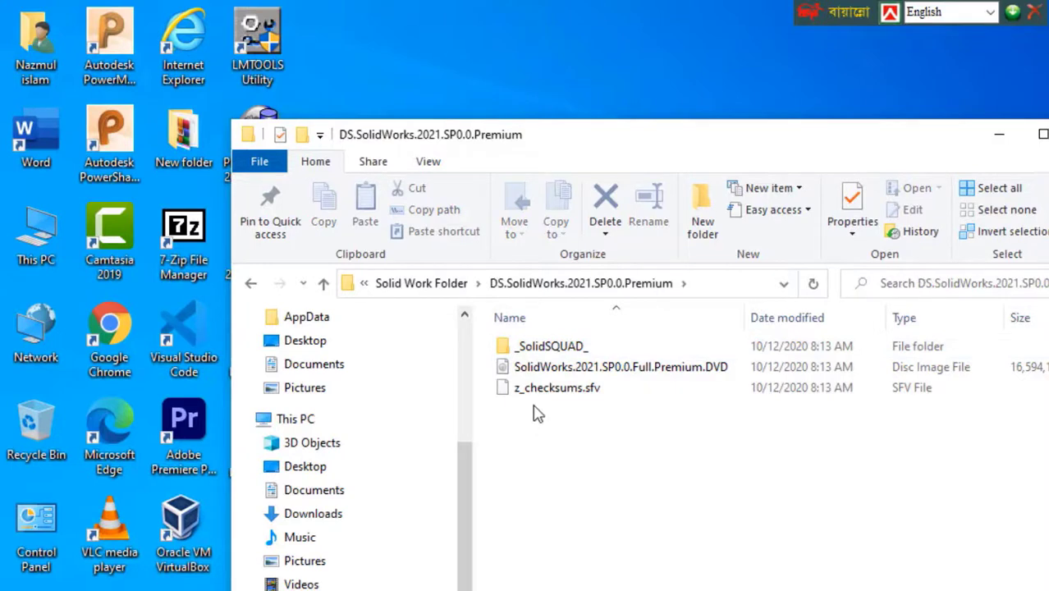
pyautogui.doubleClick(552, 348)
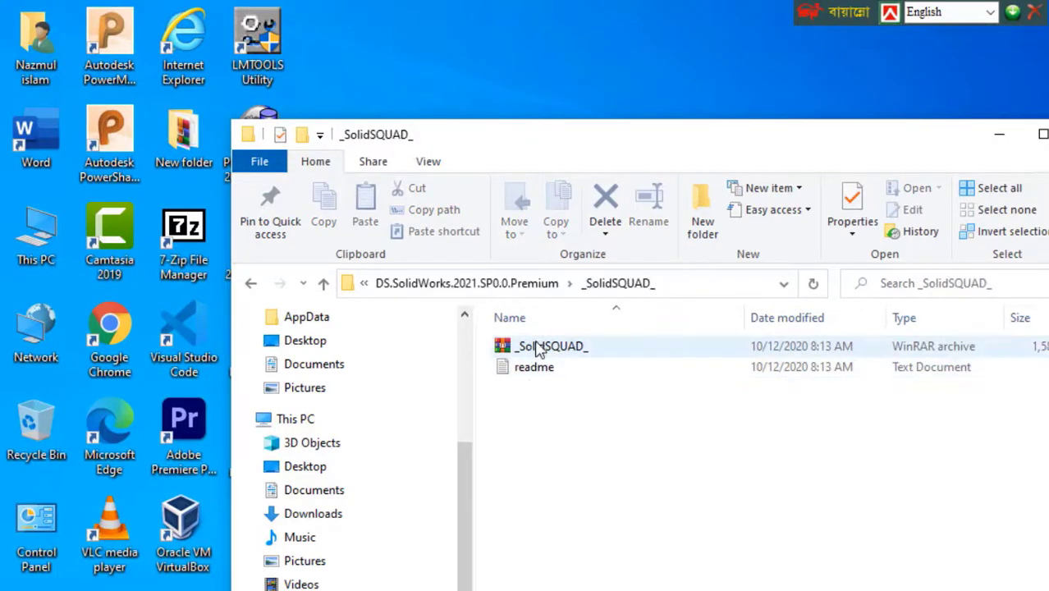
pyautogui.click(555, 348)
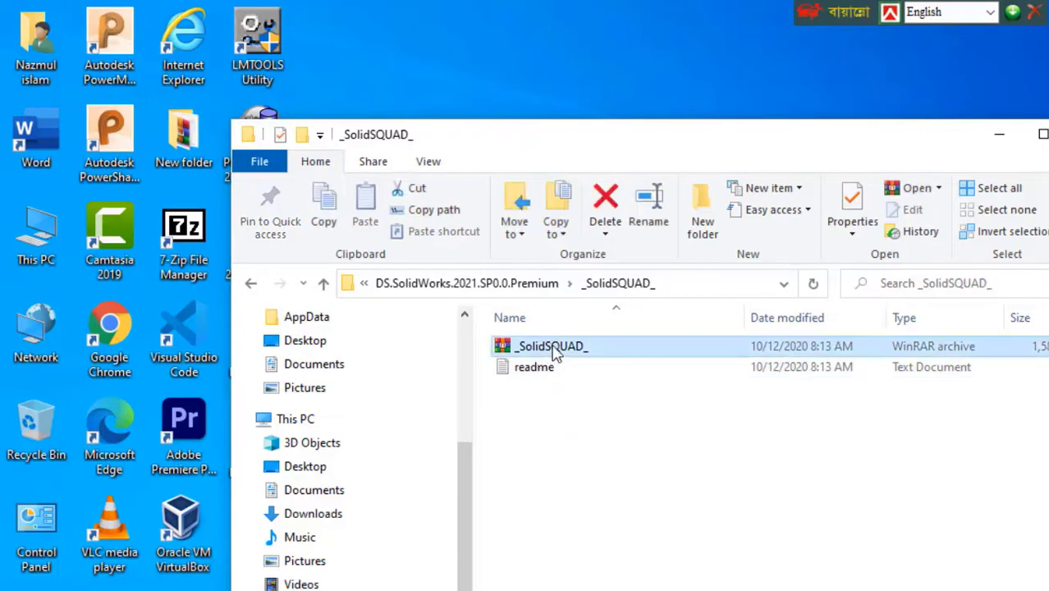
pyautogui.rightClick(555, 348)
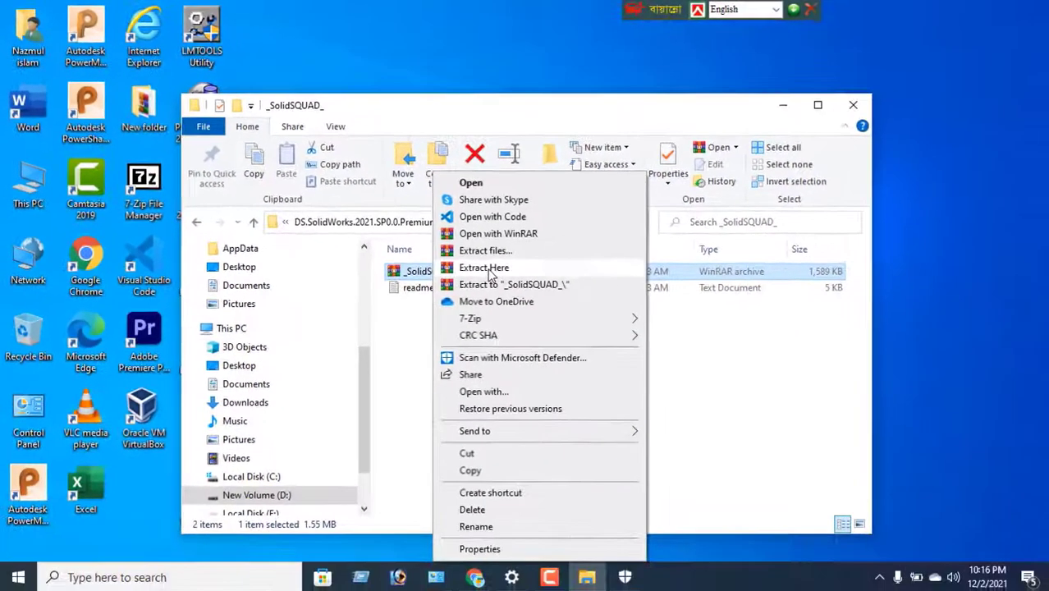
pyautogui.click(486, 267)
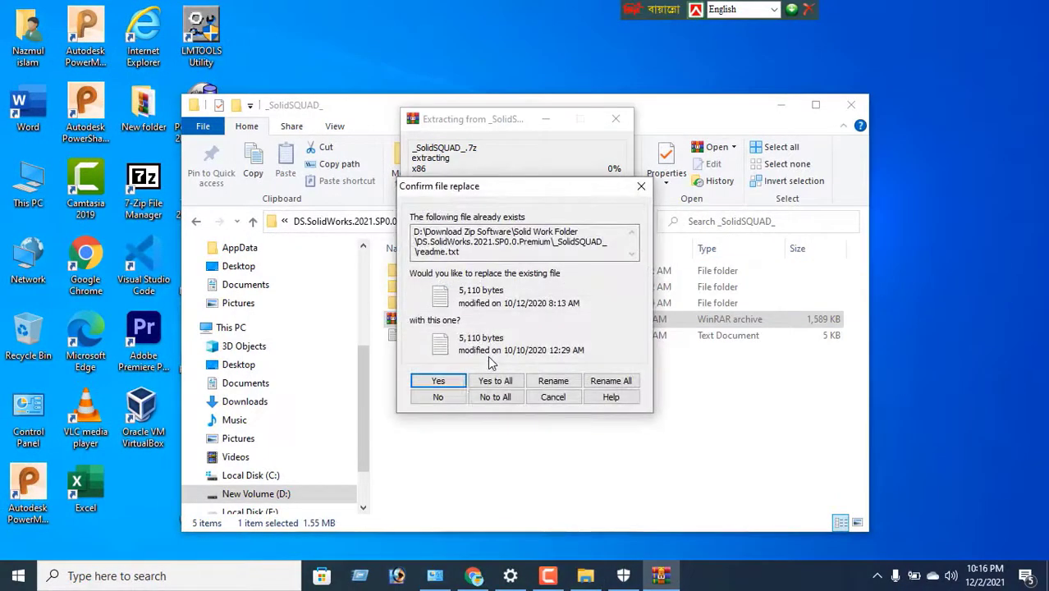
pyautogui.click(438, 383)
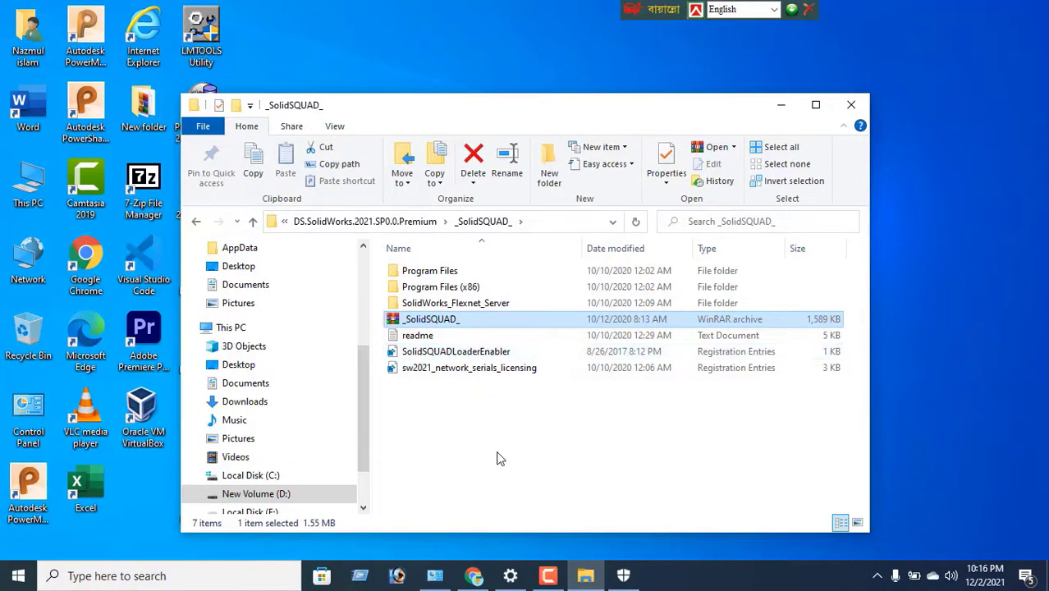
pyautogui.click(548, 571)
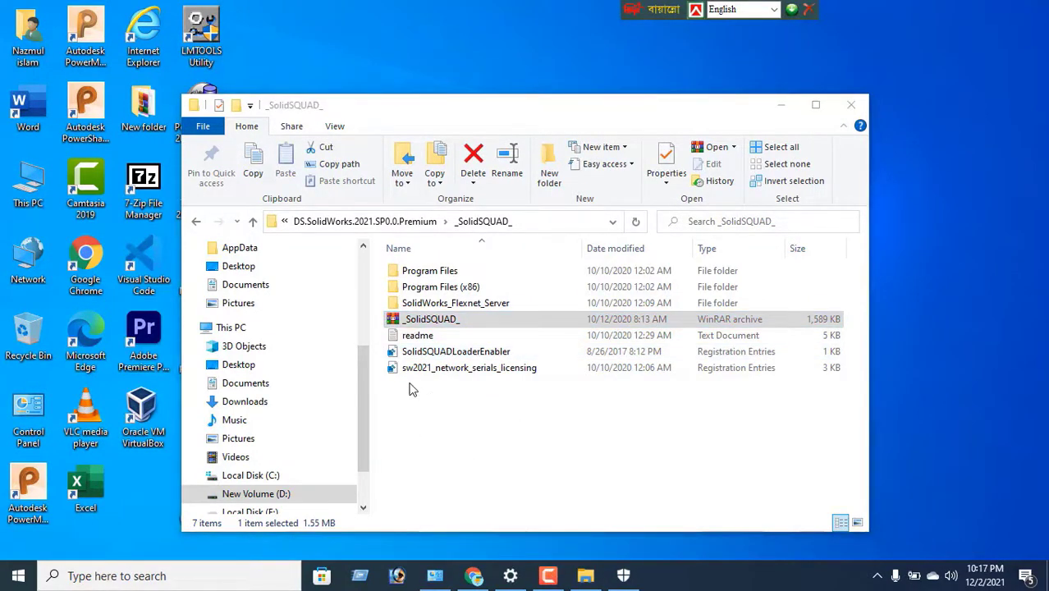
# Merge the sw2021_network_serials_licensing registry file into the Windows registry and close the completion message.
pyautogui.click(480, 376)
pyautogui.rightClick(480, 375)
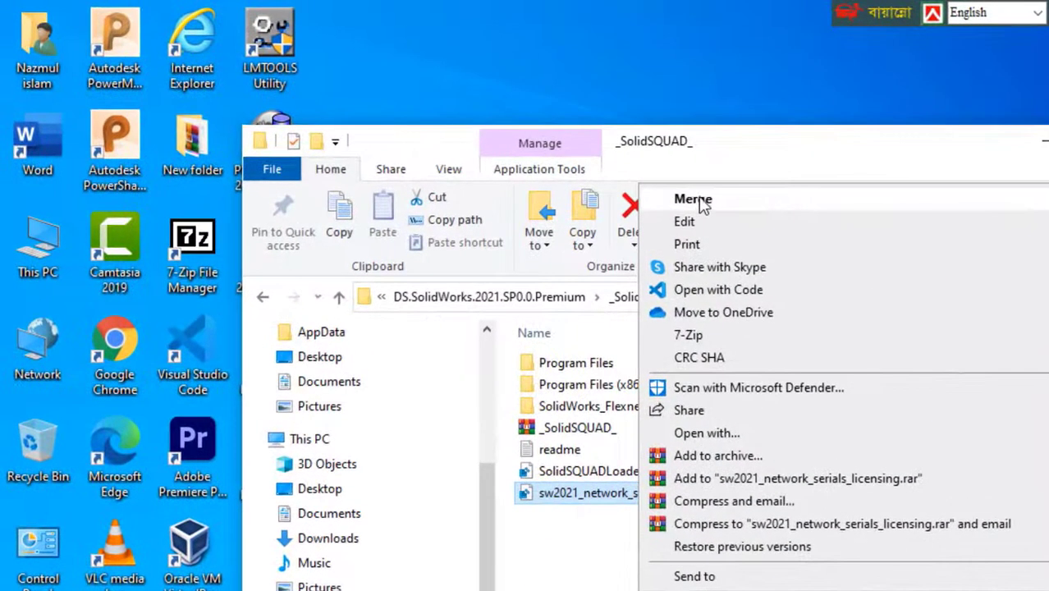
pyautogui.click(519, 151)
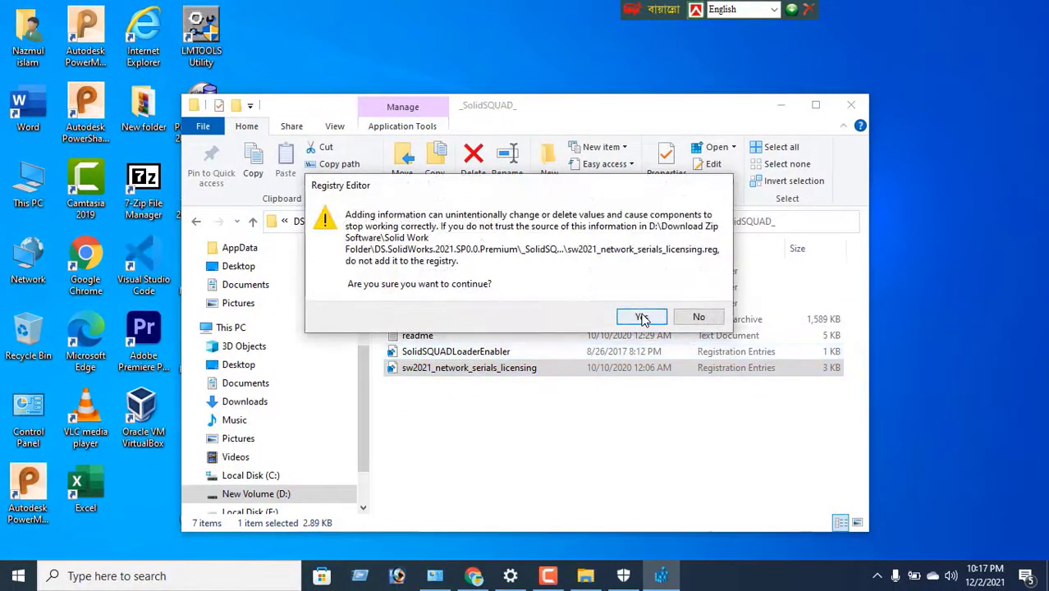
pyautogui.click(641, 318)
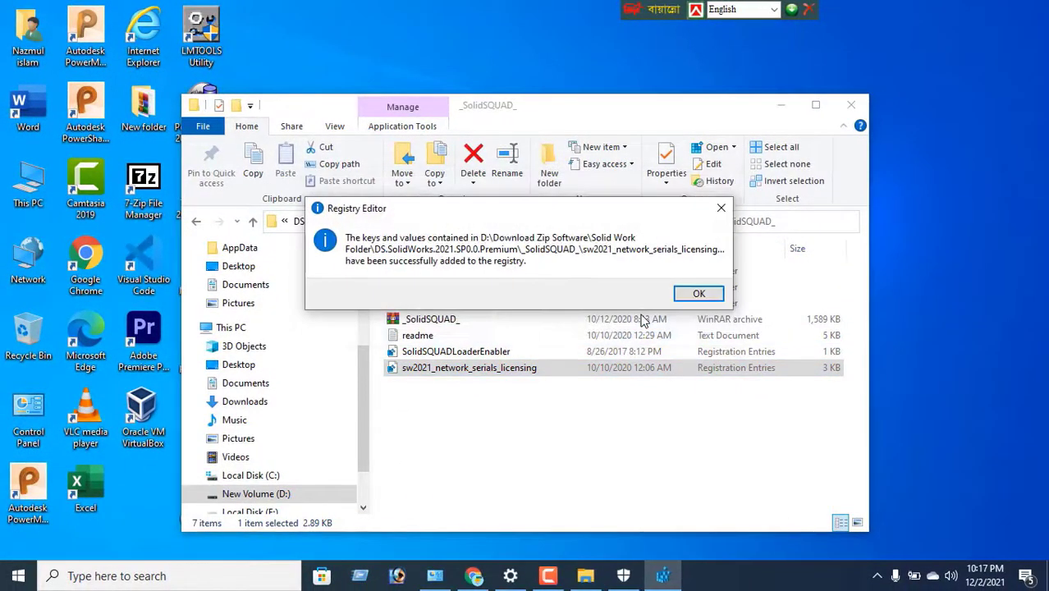
pyautogui.click(695, 292)
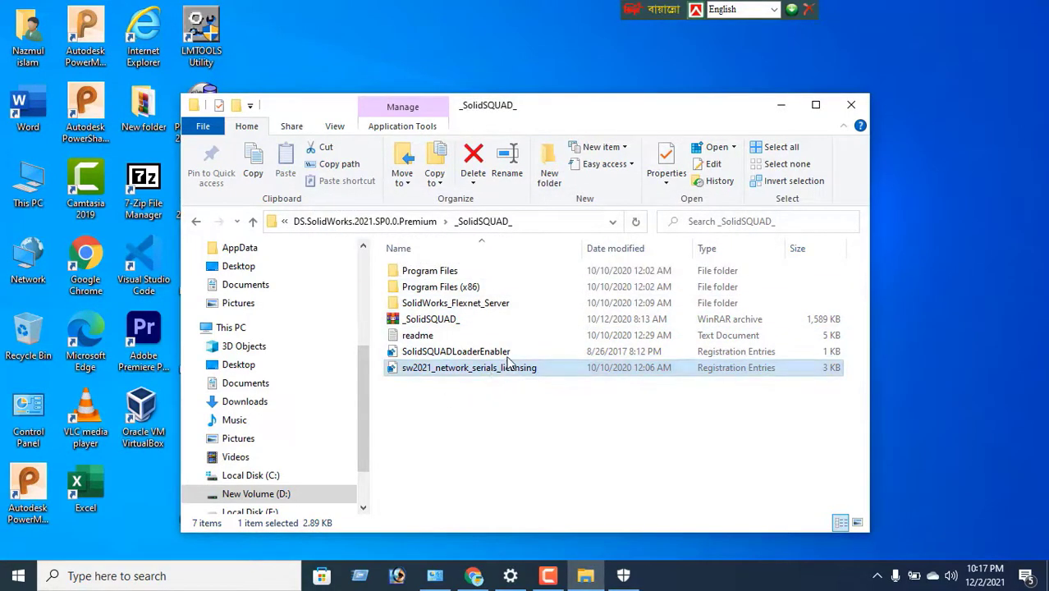
# Copy the SolidWorks_Flexnet_Server folder from _SolidSQUAD_ into the root of Local Disk (C:).
pyautogui.click(470, 310)
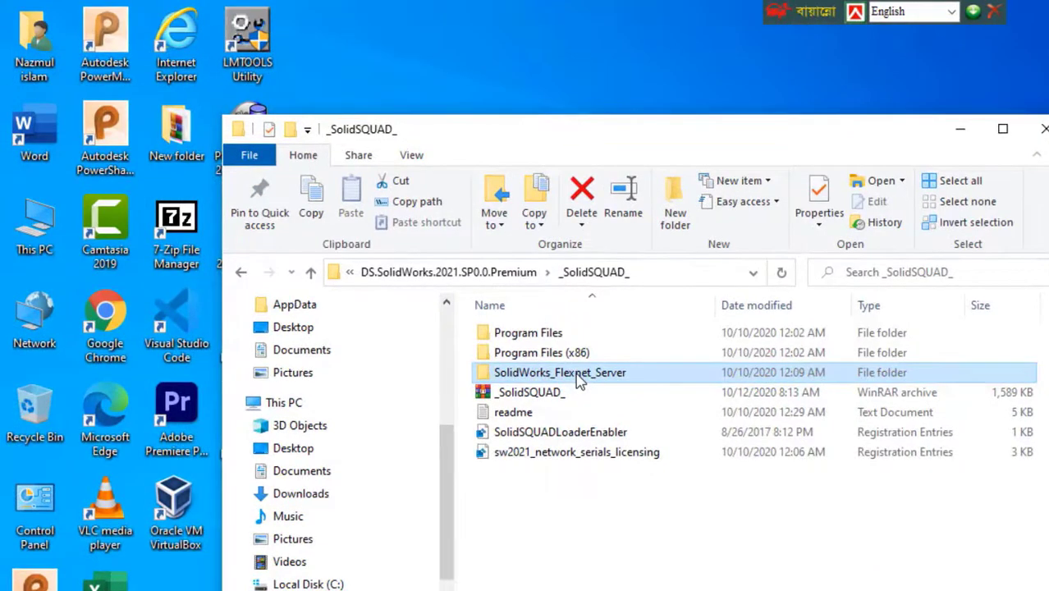
pyautogui.rightClick(580, 382)
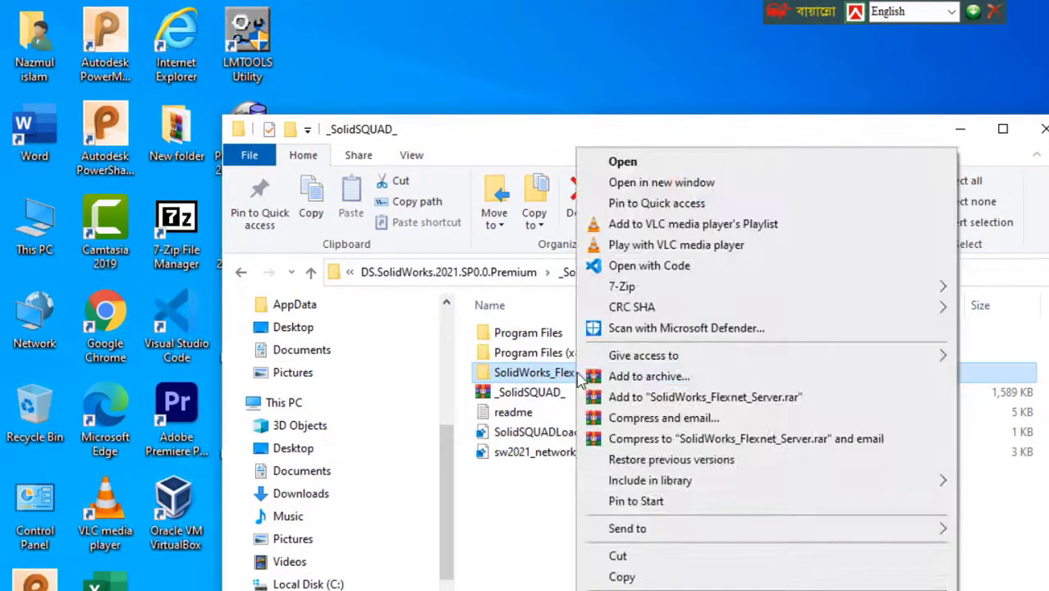
pyautogui.click(623, 576)
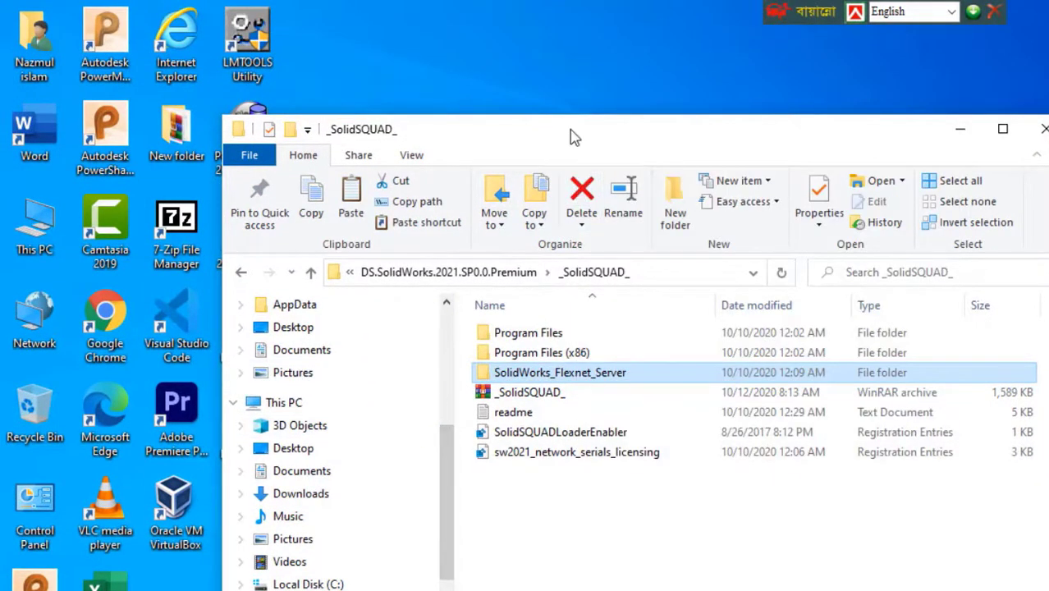
pyautogui.moveTo(574, 131); pyautogui.dragTo(808, 115)
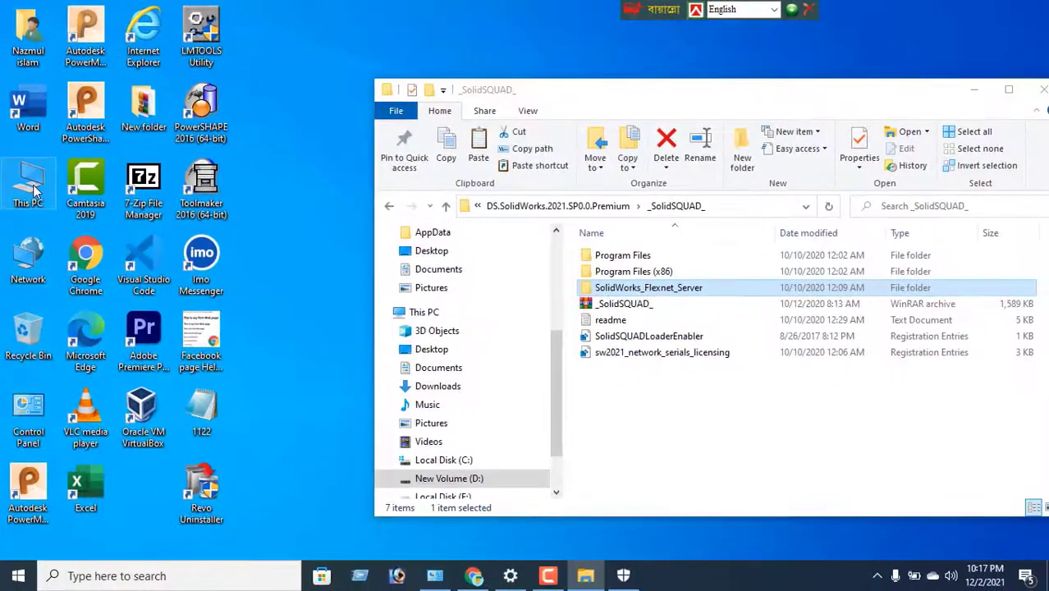
pyautogui.doubleClick(34, 225)
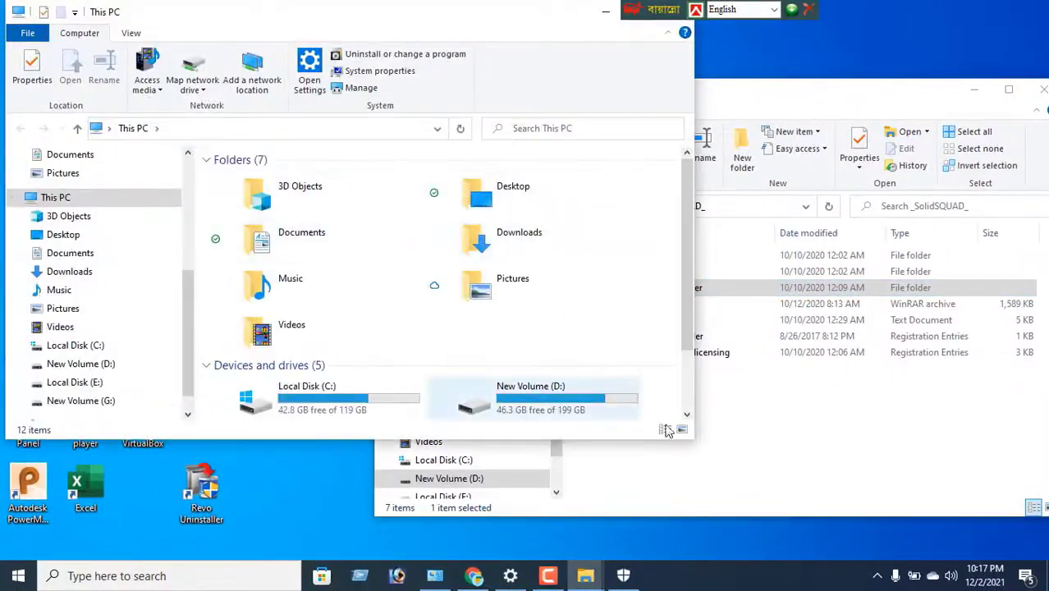
pyautogui.moveTo(690, 441); pyautogui.dragTo(481, 561)
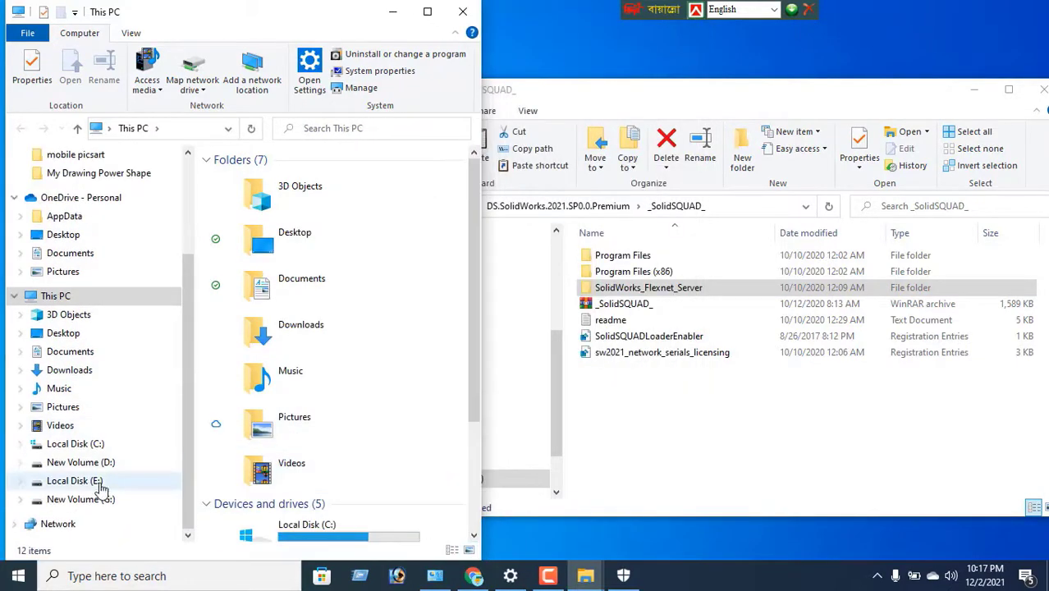
pyautogui.click(76, 444)
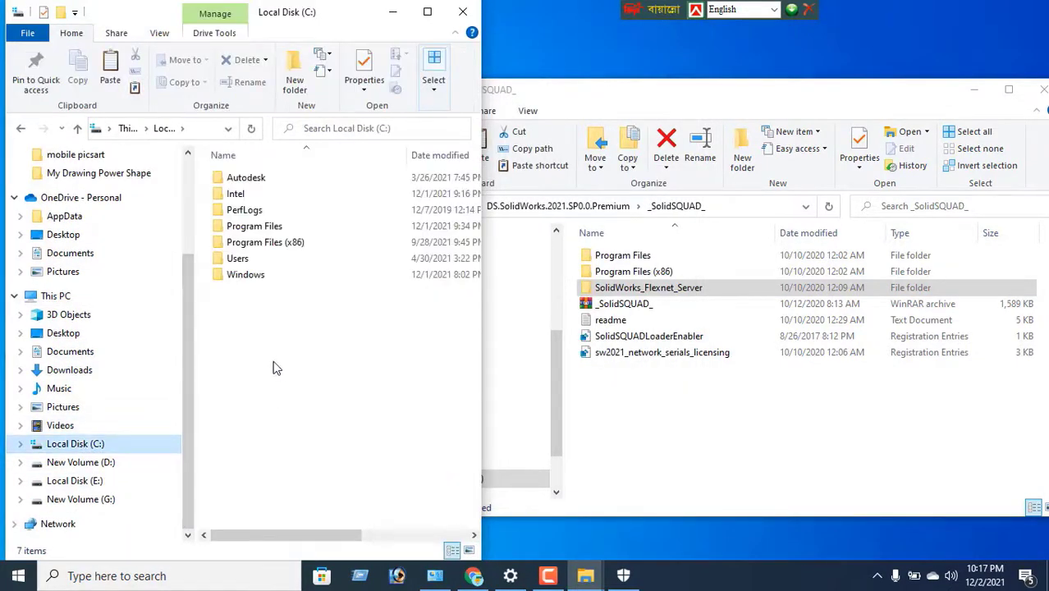
pyautogui.rightClick(261, 330)
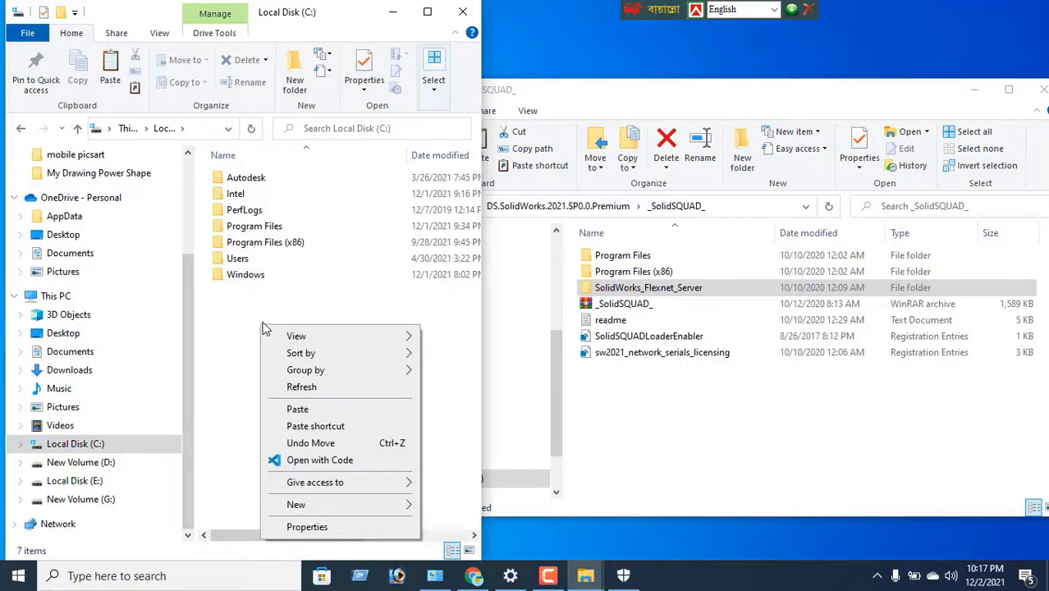
pyautogui.click(294, 410)
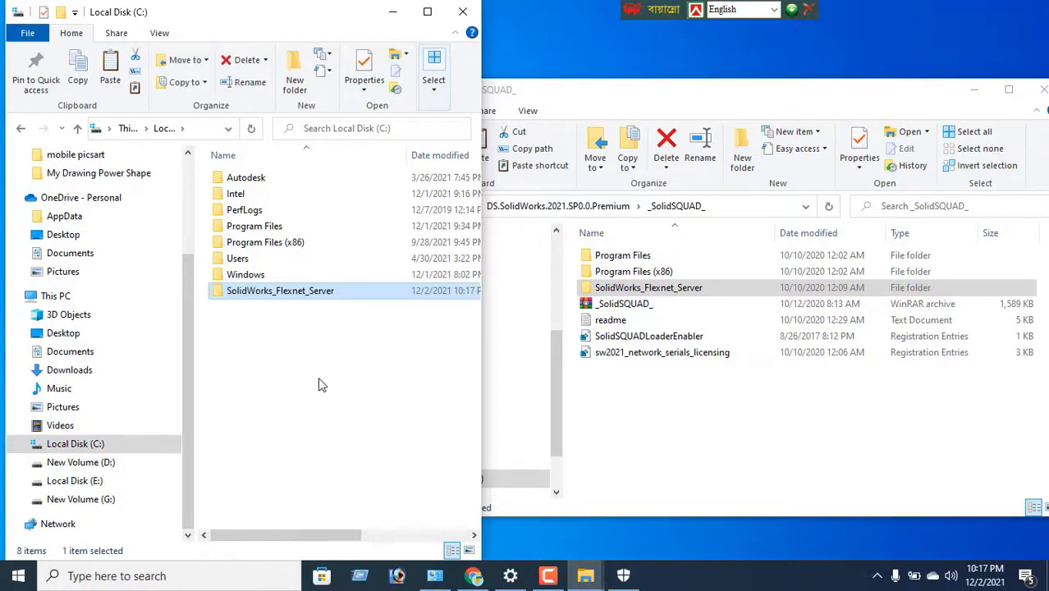
# Move and resize the _SolidSQUAD_ folder window so that it sits beside the Local Disk (C:) window.
pyautogui.click(641, 97)
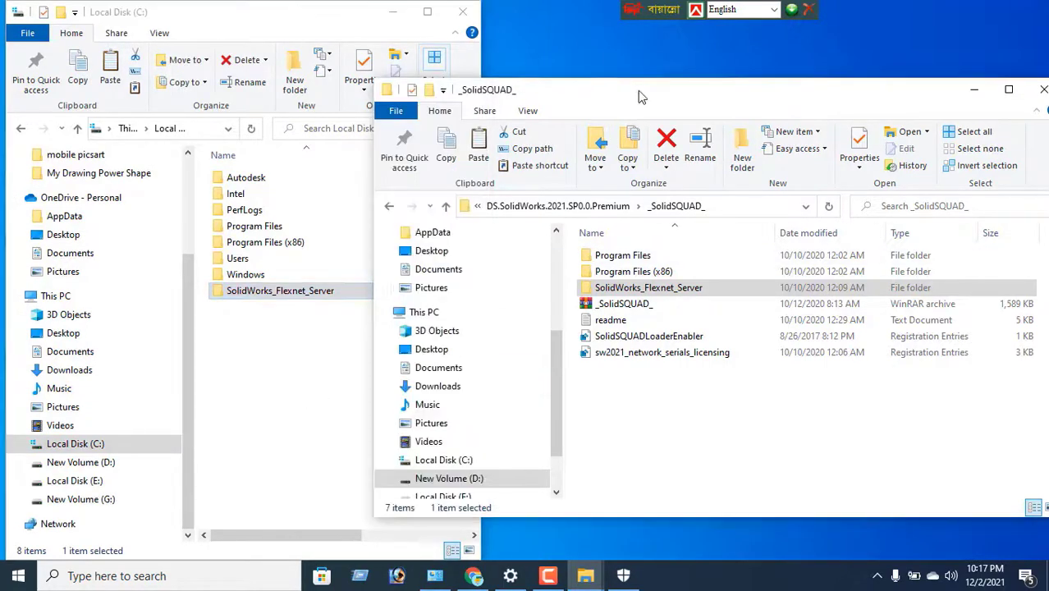
pyautogui.moveTo(641, 97); pyautogui.dragTo(675, 57)
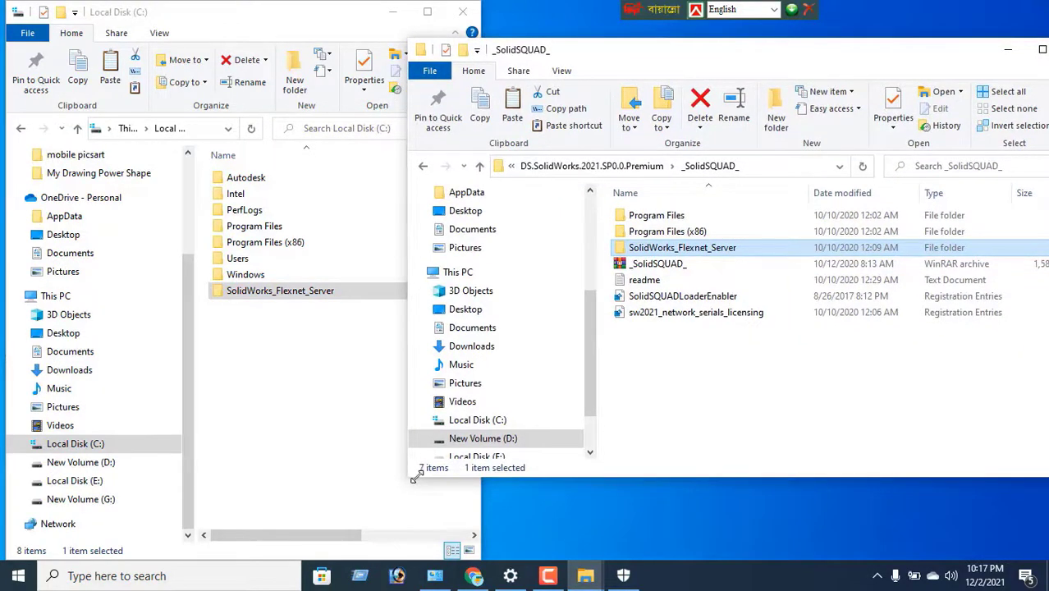
pyautogui.moveTo(414, 477); pyautogui.dragTo(566, 566)
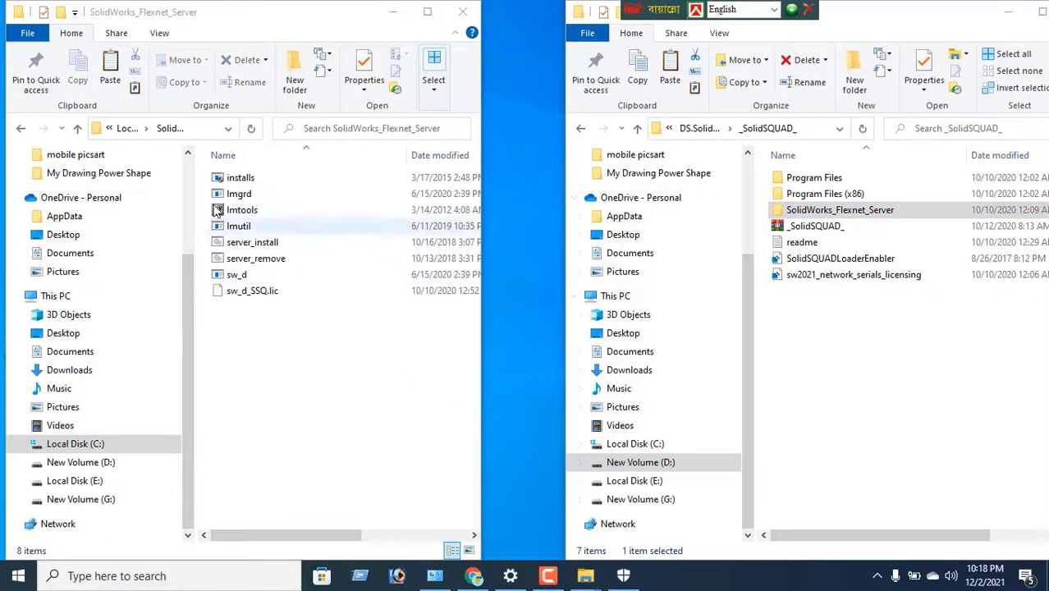
# Run the server_install script from the copied SolidWorks_Flexnet_Server folder on Local Disk (C:).
pyautogui.click(77, 128)
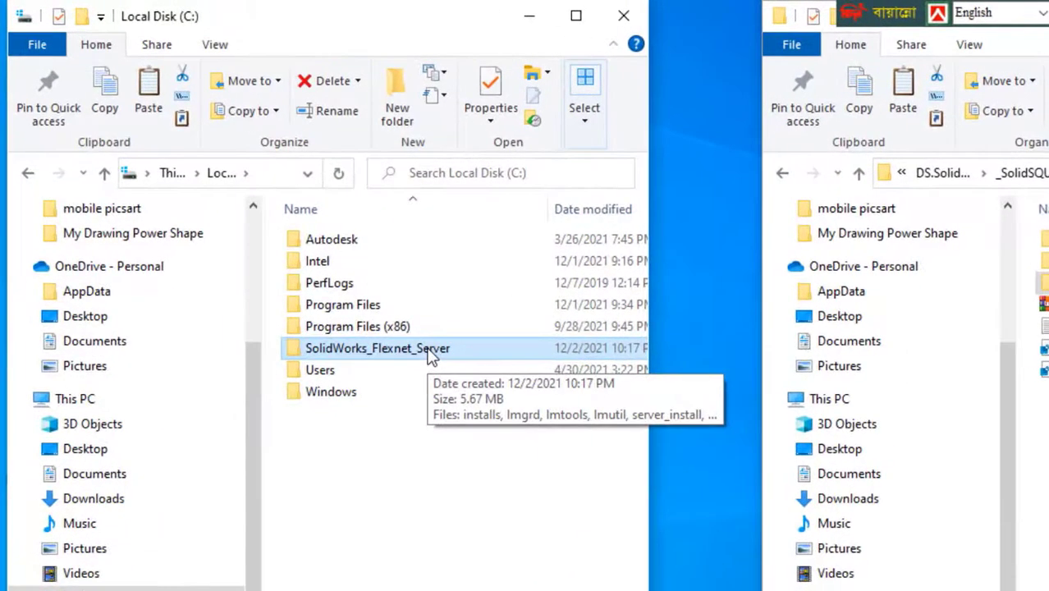
pyautogui.doubleClick(430, 351)
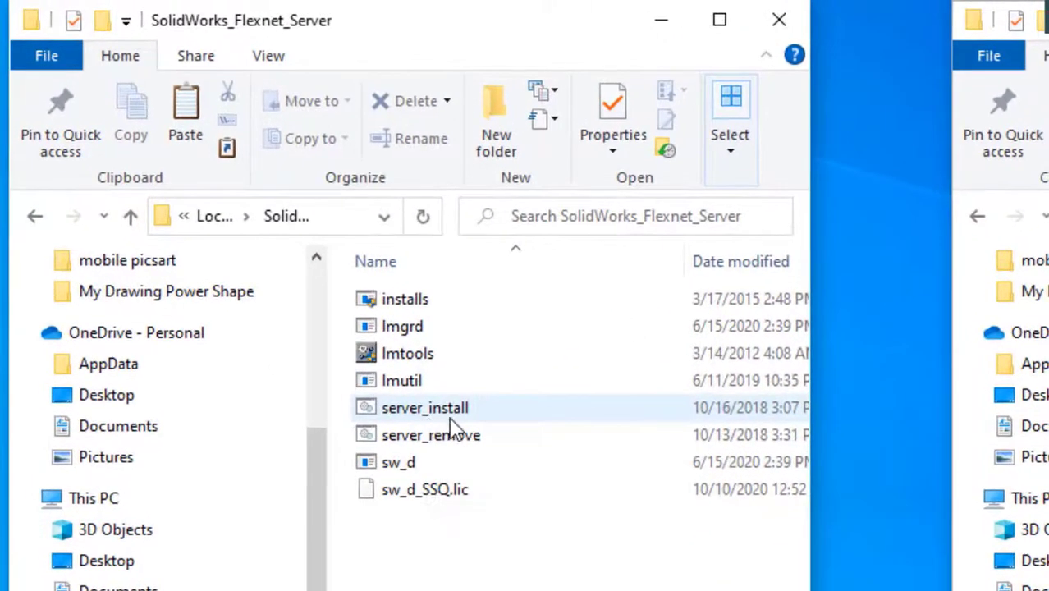
pyautogui.click(456, 414)
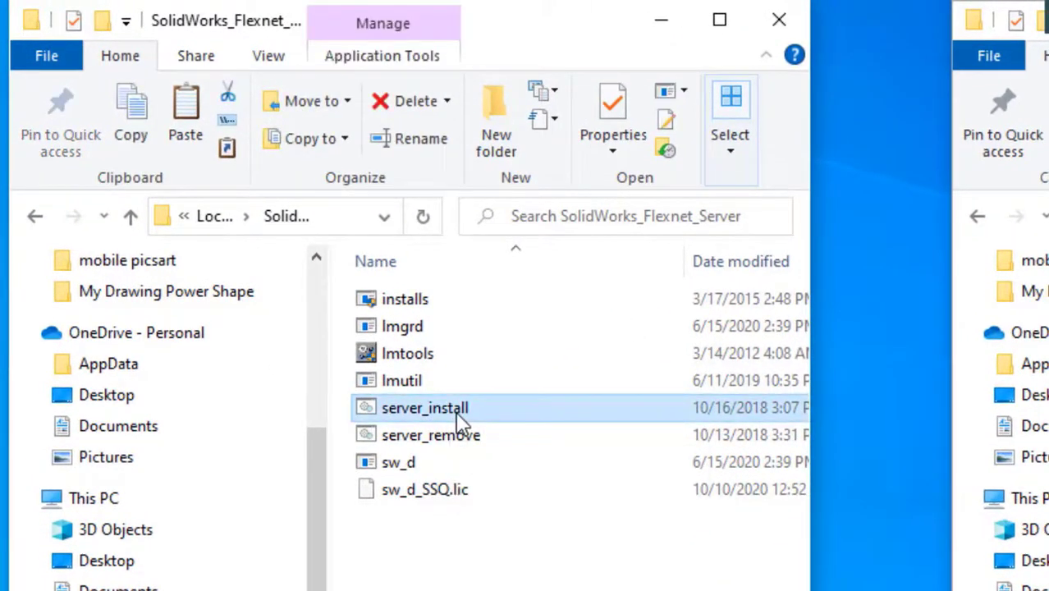
pyautogui.rightClick(462, 425)
pyautogui.click(571, 306)
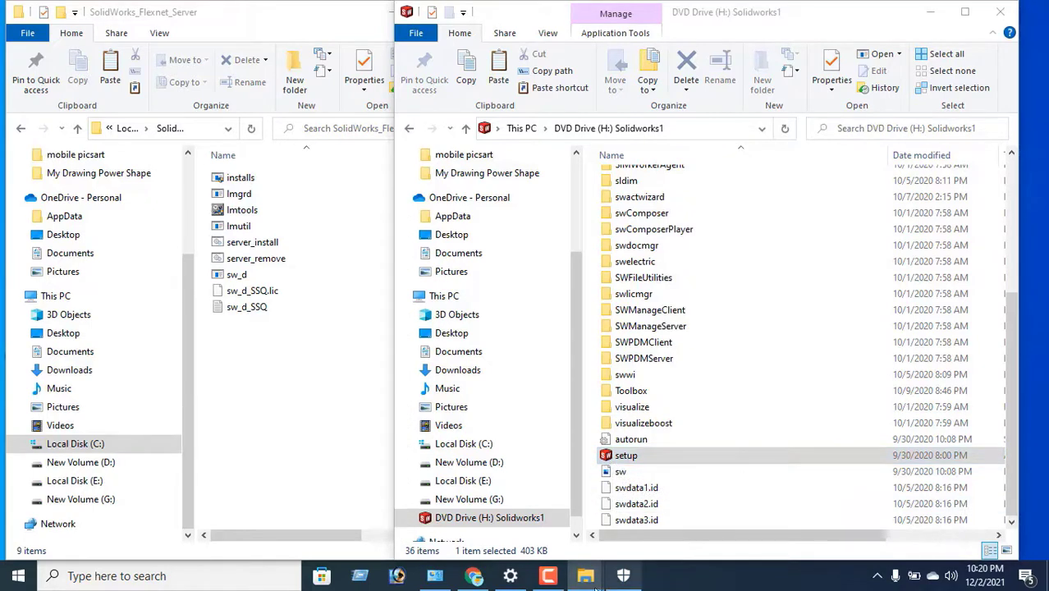
# Continue the SOLIDWORKS 2021 SP0 setup despite the pending Windows reboot and proceed with the Install on this computer option.
pyautogui.moveTo(542, 580)
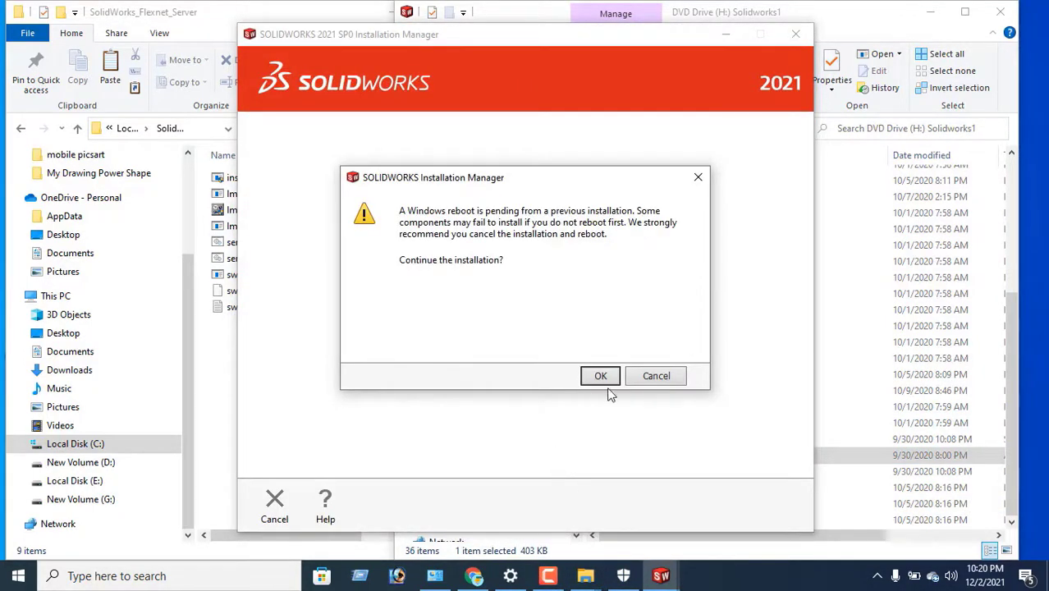
pyautogui.click(600, 376)
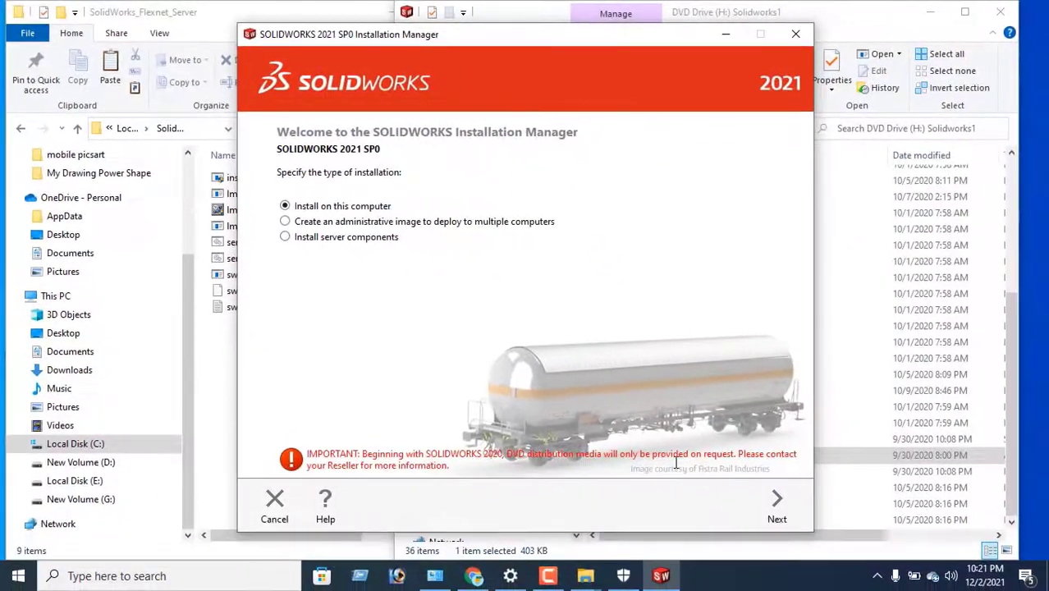
pyautogui.click(776, 505)
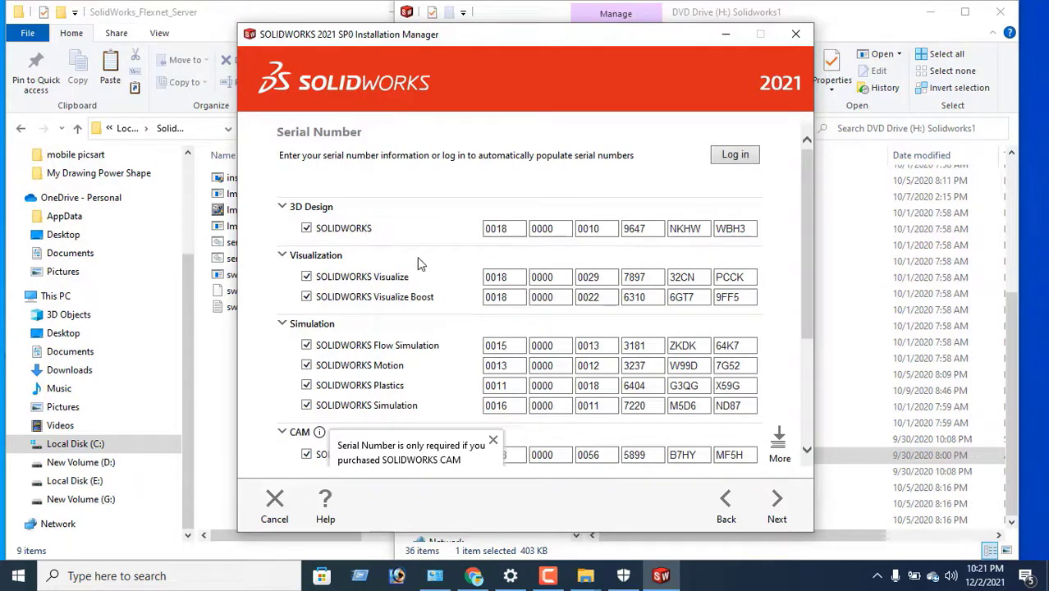
# Accept the prefilled product serial numbers and continue the installation without connecting to the SOLIDWORKS server.
pyautogui.scroll(-3, 561, 322)
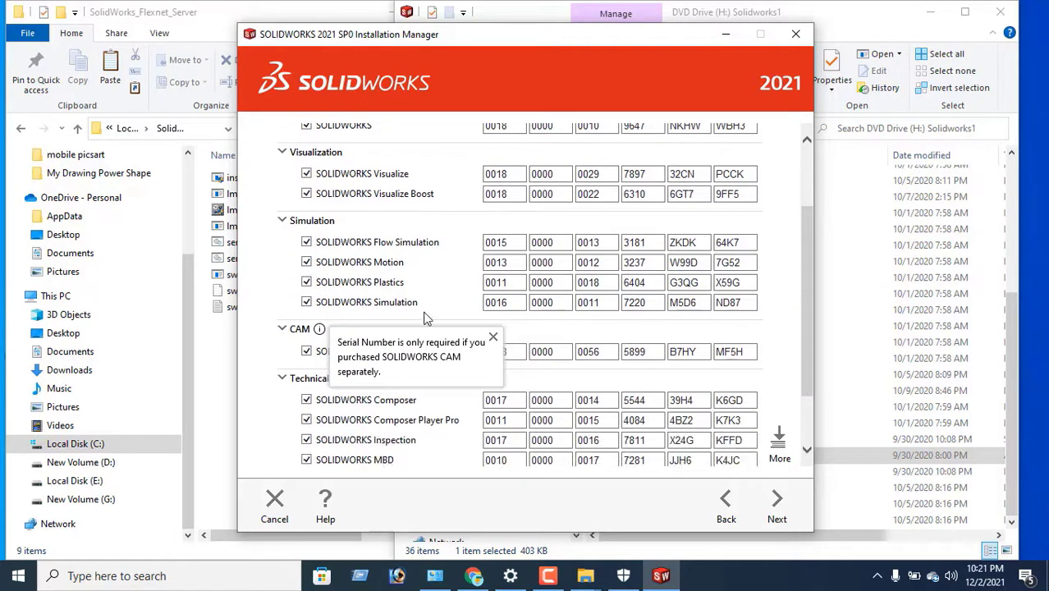
pyautogui.scroll(-2, 425, 318)
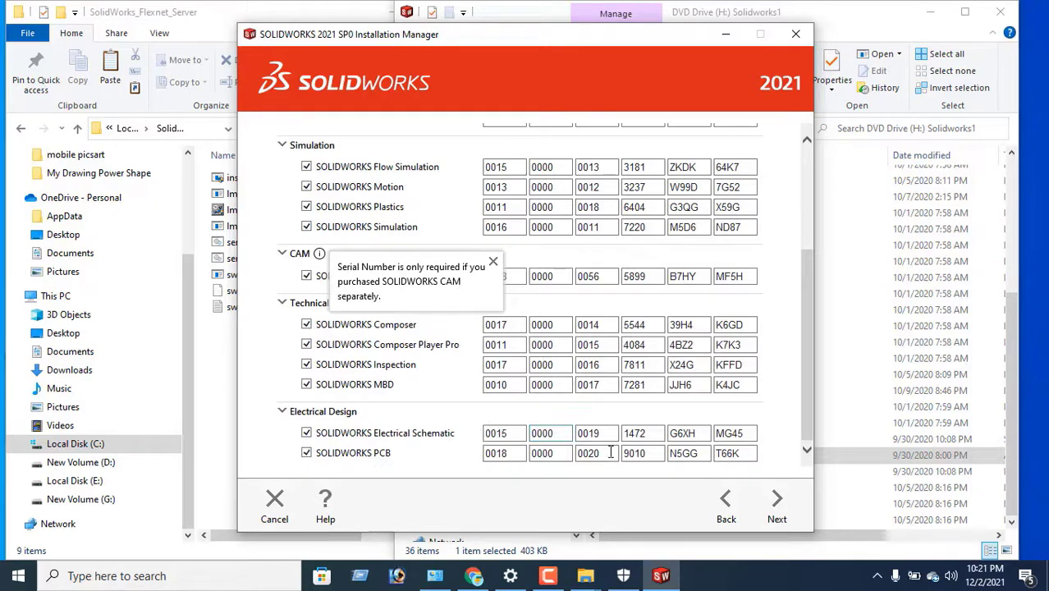
pyautogui.click(778, 519)
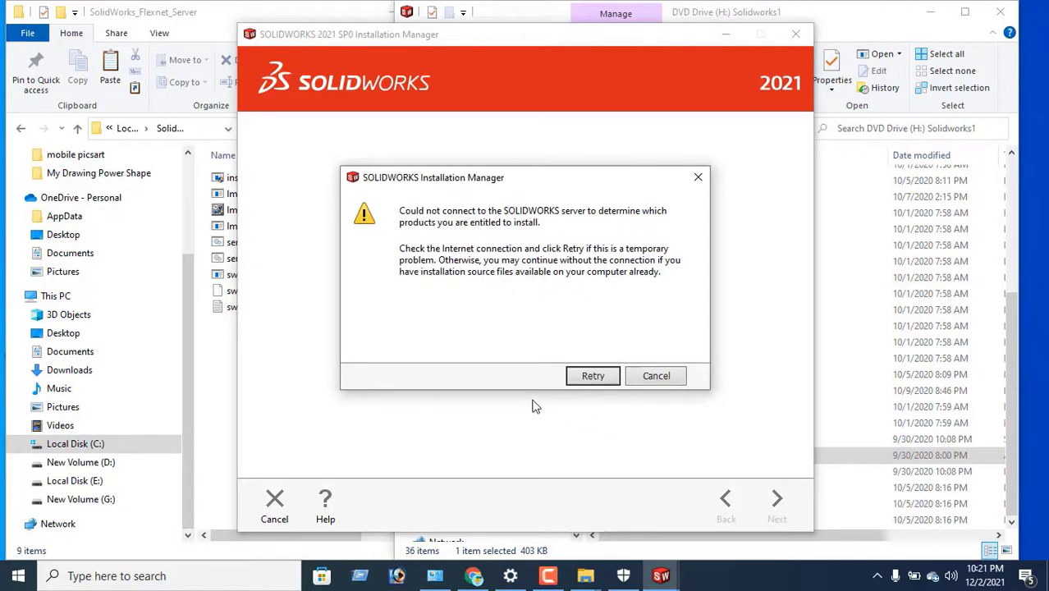
pyautogui.click(656, 376)
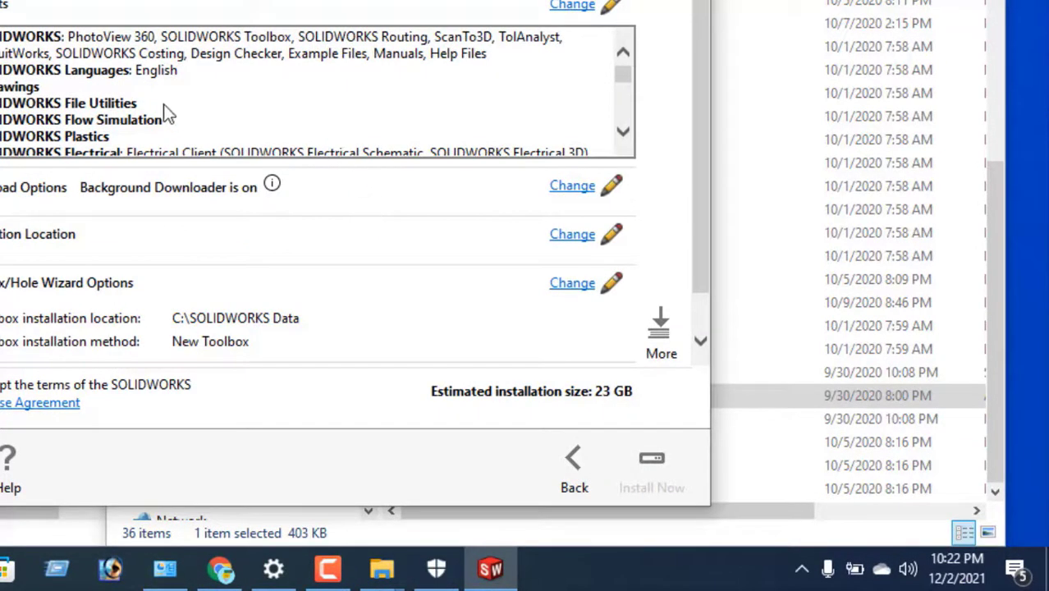
# Turn off the background downloader for future service packs in the Download Options and return to the summary.
pyautogui.click(579, 191)
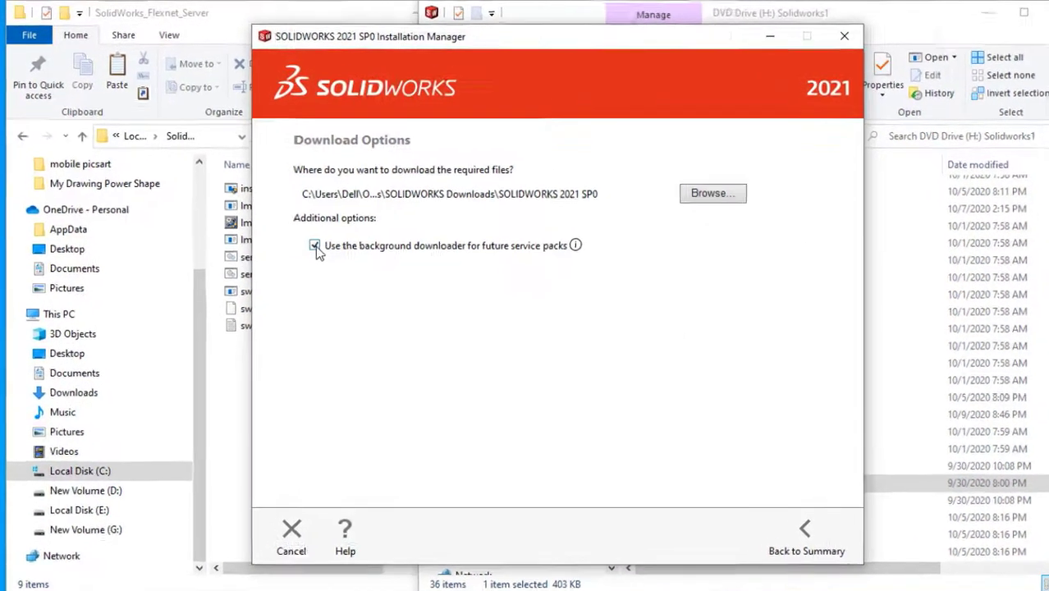
pyautogui.click(399, 315)
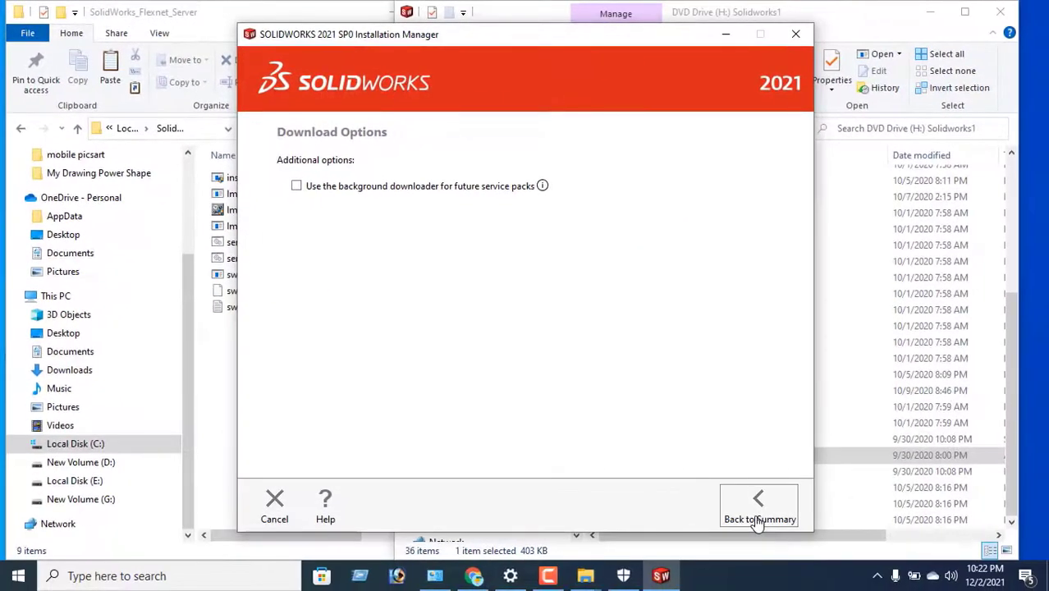
pyautogui.click(759, 519)
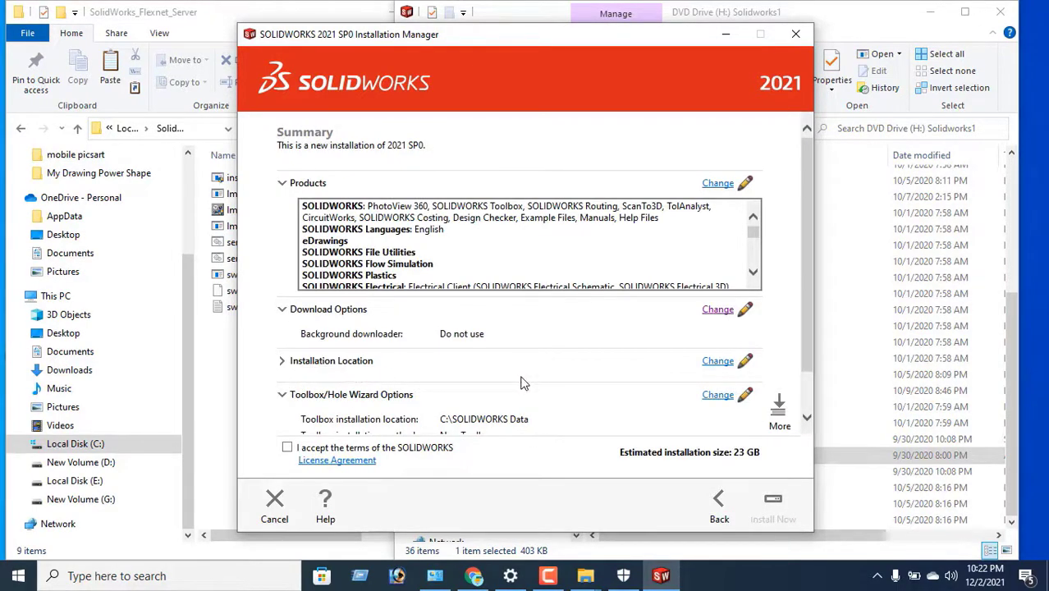
# Review the Installation Location settings, keep the default folders, and check the remaining Toolbox/Hole Wizard options in the summary.
pyautogui.click(719, 362)
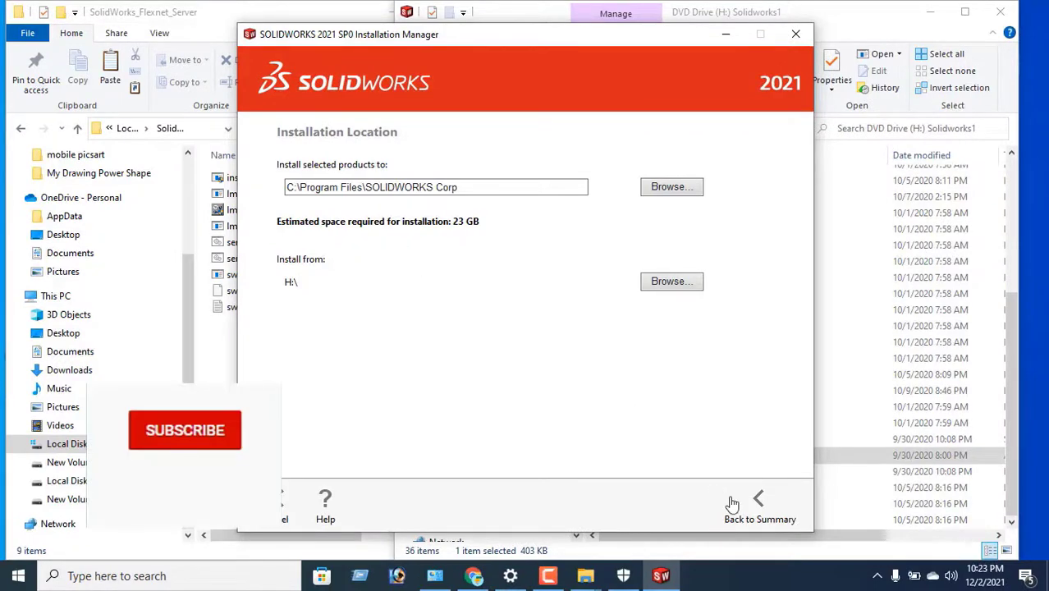
pyautogui.click(762, 519)
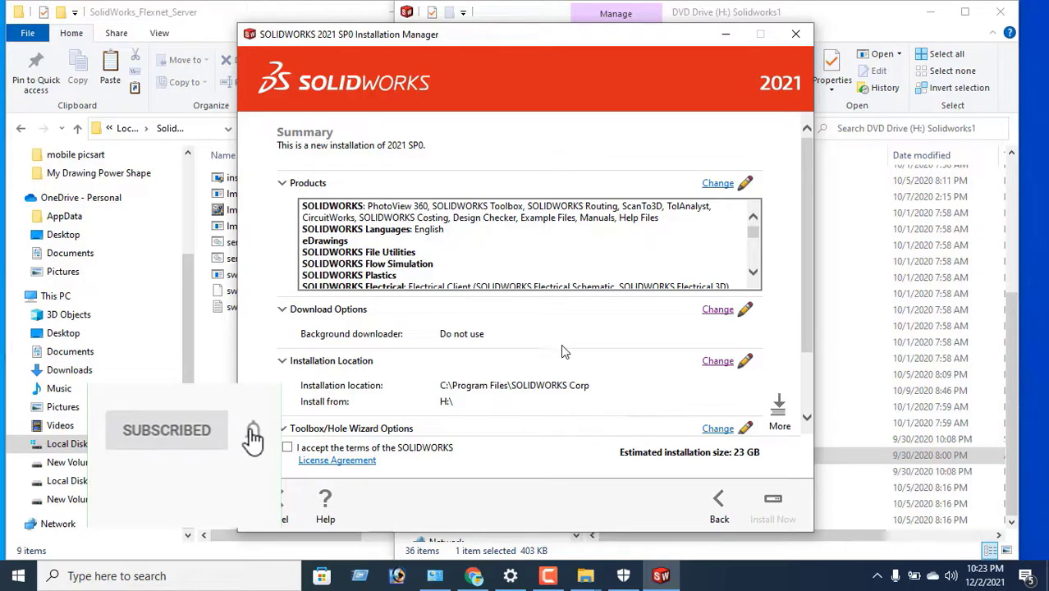
pyautogui.scroll(-2, 434, 367)
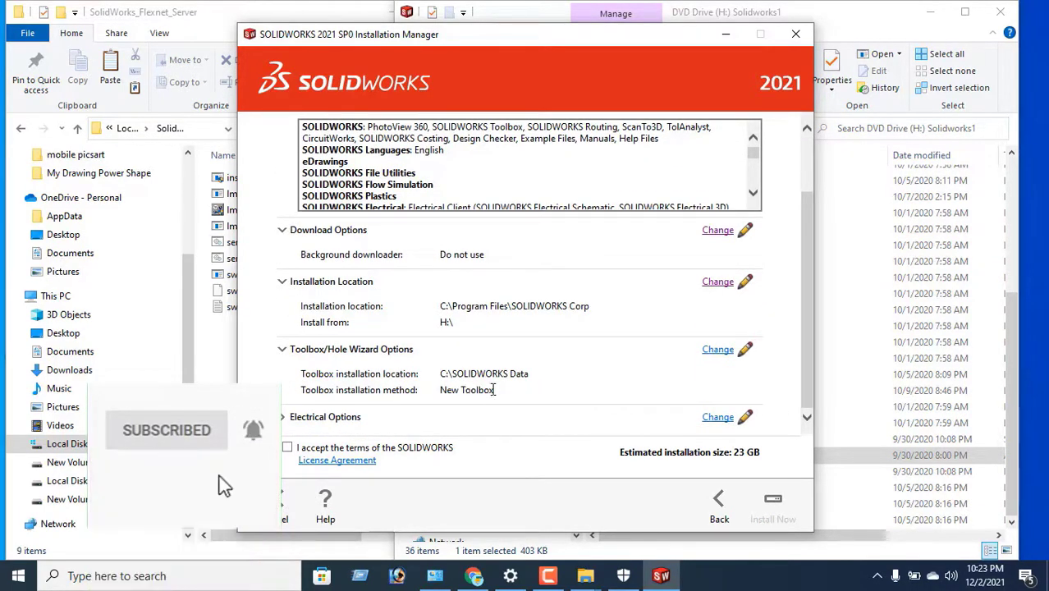
# Accept the SOLIDWORKS license terms and start the installation with 25734@localhost as the SolidNetWork License server.
pyautogui.click(286, 448)
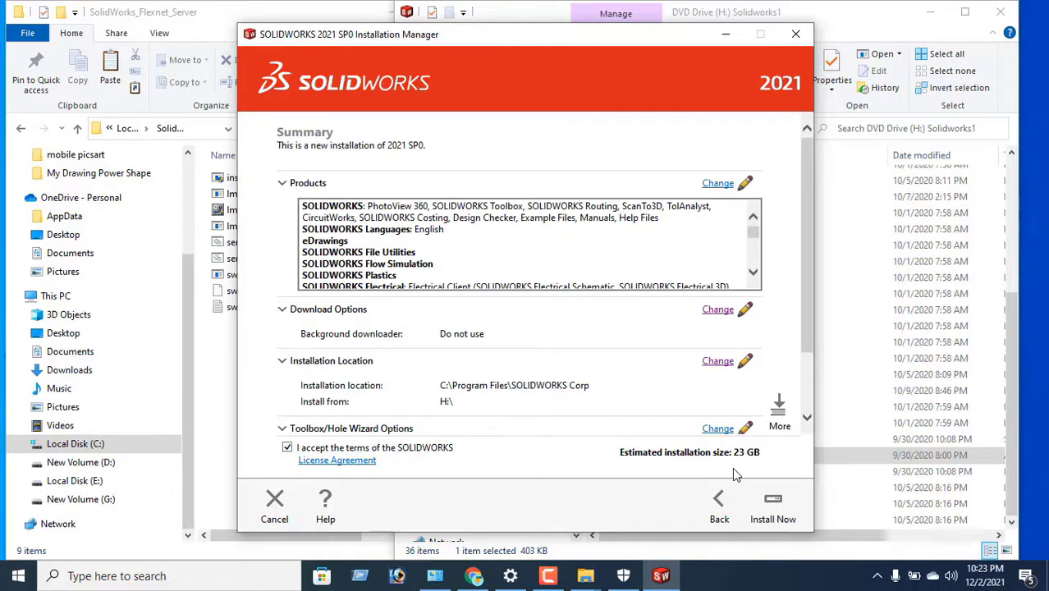
pyautogui.click(773, 510)
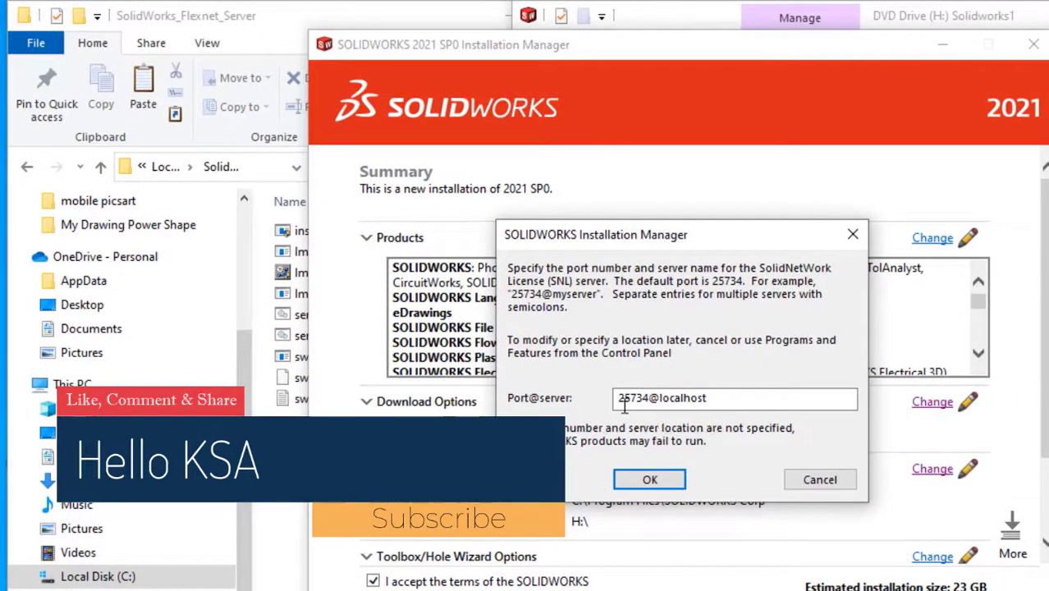
pyautogui.click(654, 481)
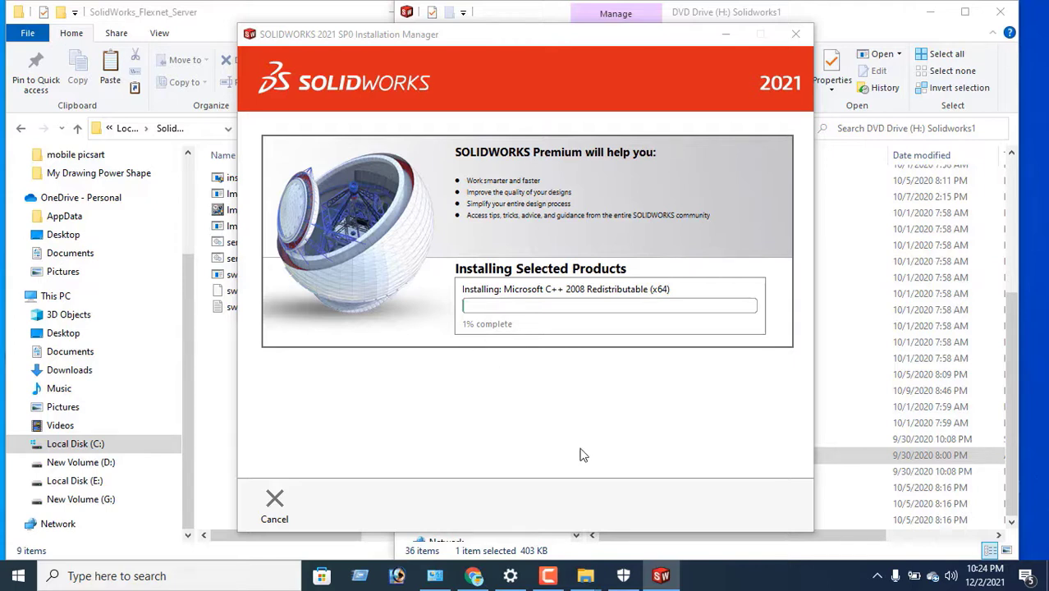
# Minimize the DVD Drive (H:) and SolidWorks_Flexnet_Server folder windows and move the Installation Manager window clear of the desktop icons.
pyautogui.click(543, 579)
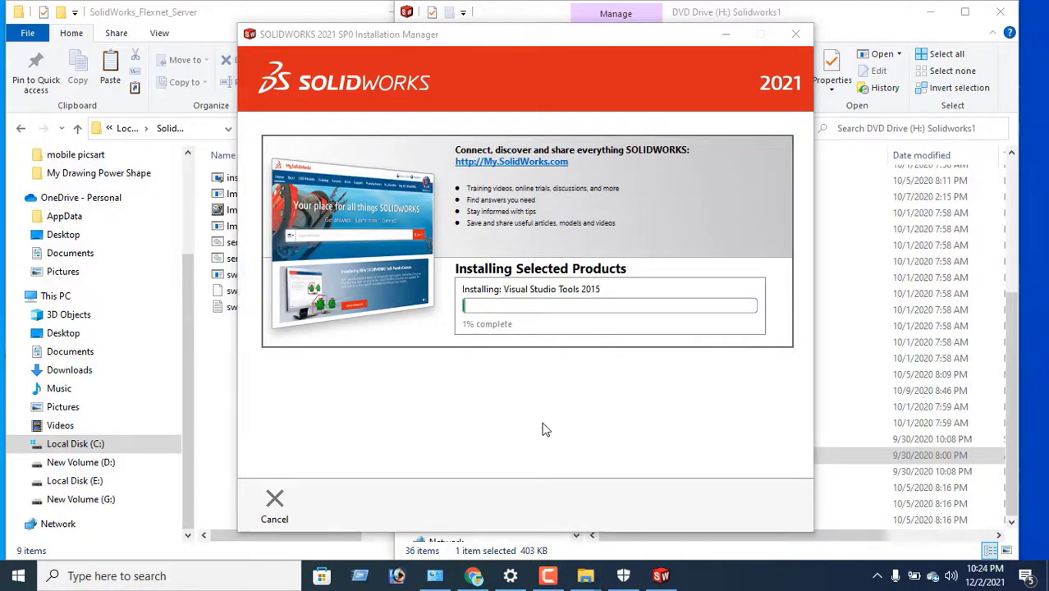
pyautogui.click(543, 424)
pyautogui.click(1000, 12)
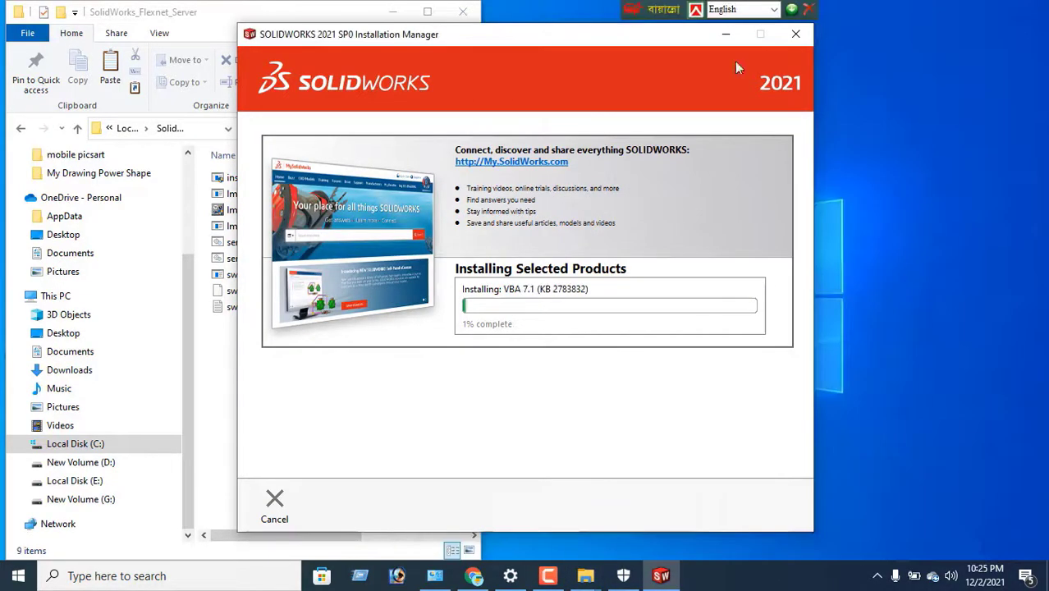
pyautogui.click(469, 11)
pyautogui.moveTo(481, 35); pyautogui.dragTo(634, 44)
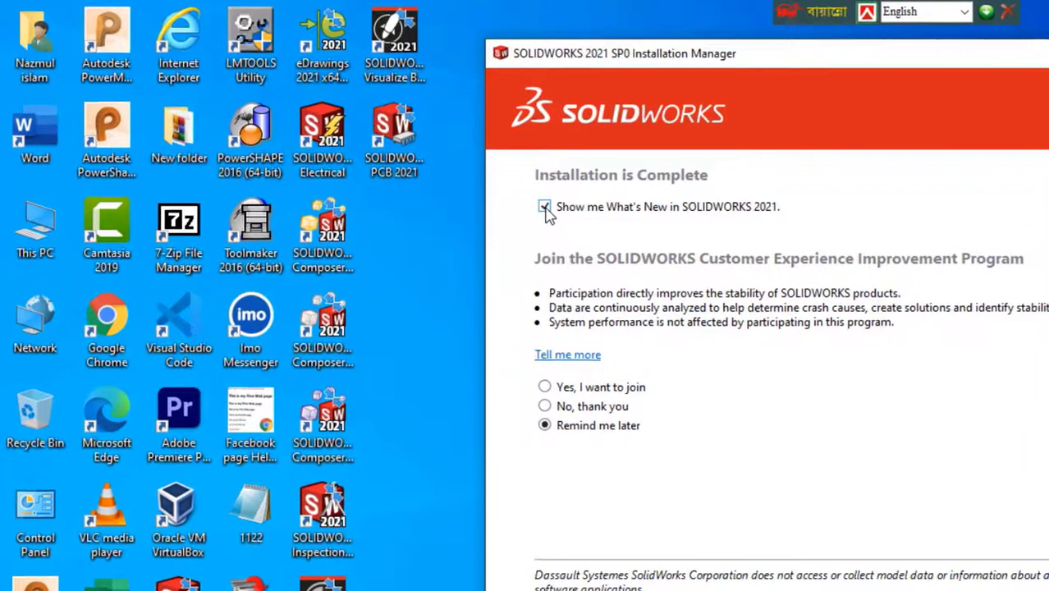
# Finish the setup without showing What's New and decline to join the Customer Experience Improvement Program.
pyautogui.click(544, 207)
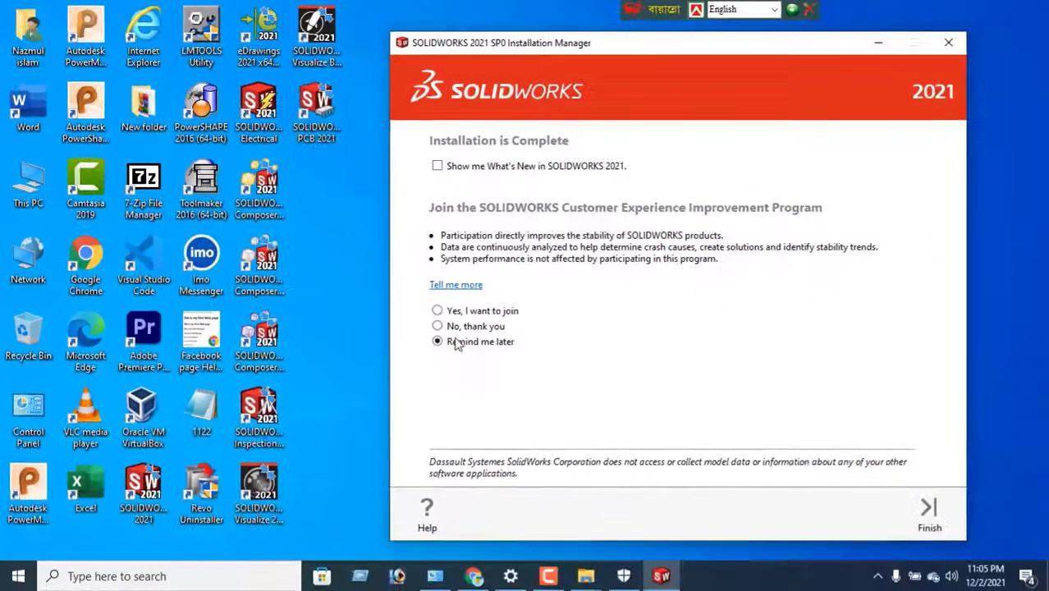
pyautogui.click(437, 327)
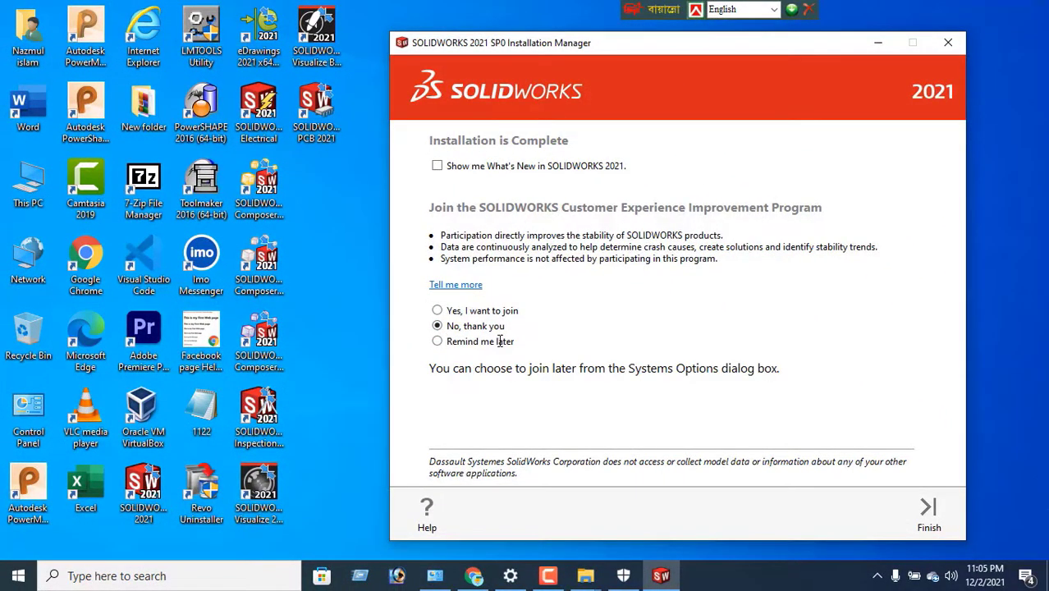
pyautogui.click(928, 516)
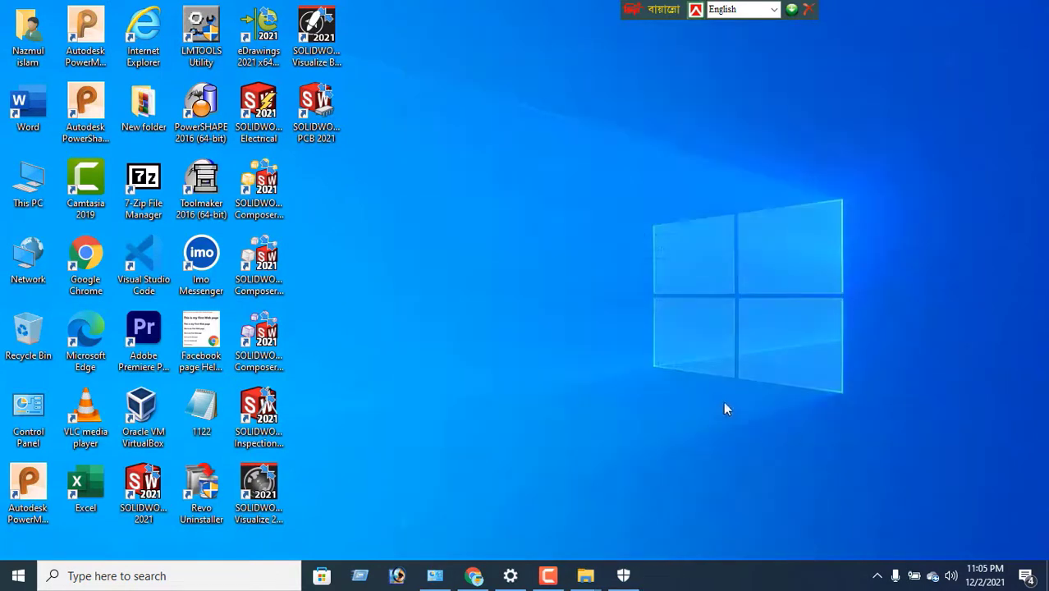
# Refresh the desktop, restore the DVD Drive (H:) and SolidWorks_Flexnet_Server folder windows, and arrange them next to each other.
pyautogui.rightClick(593, 191)
pyautogui.click(641, 239)
pyautogui.moveTo(585, 575)
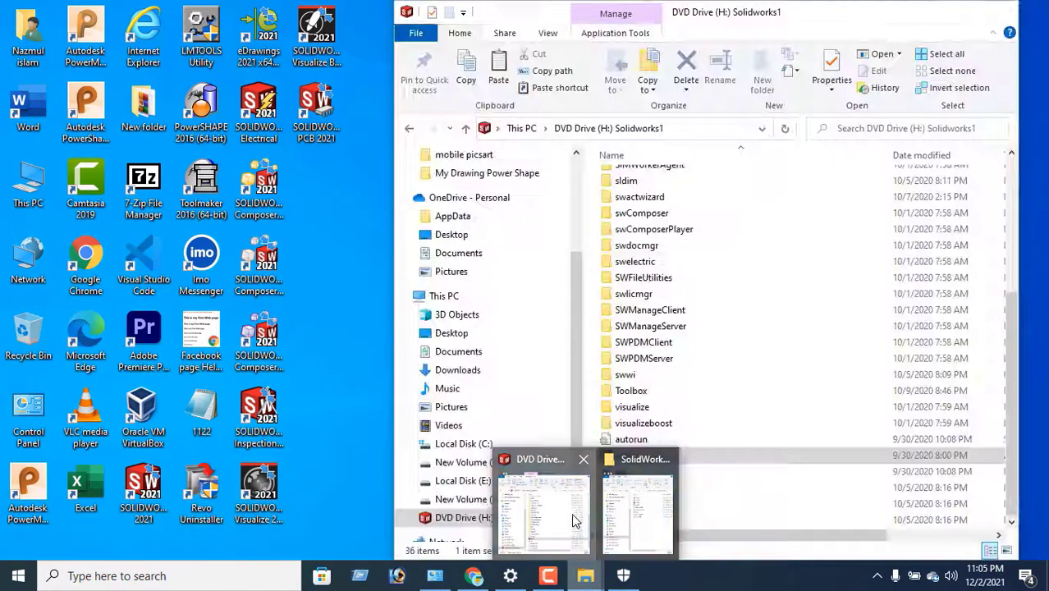
pyautogui.click(579, 525)
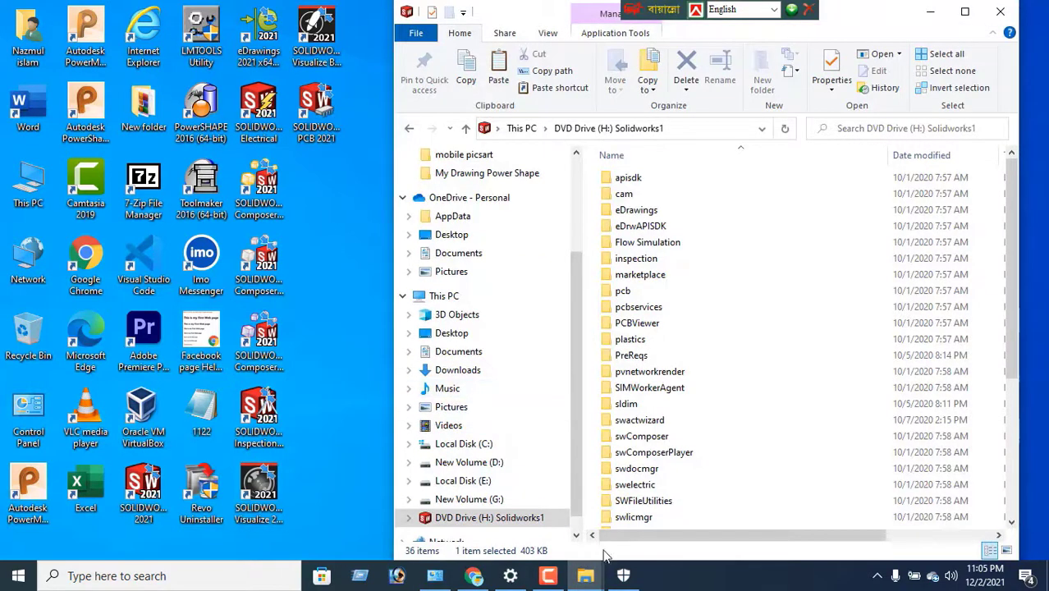
pyautogui.moveTo(588, 578)
pyautogui.click(630, 535)
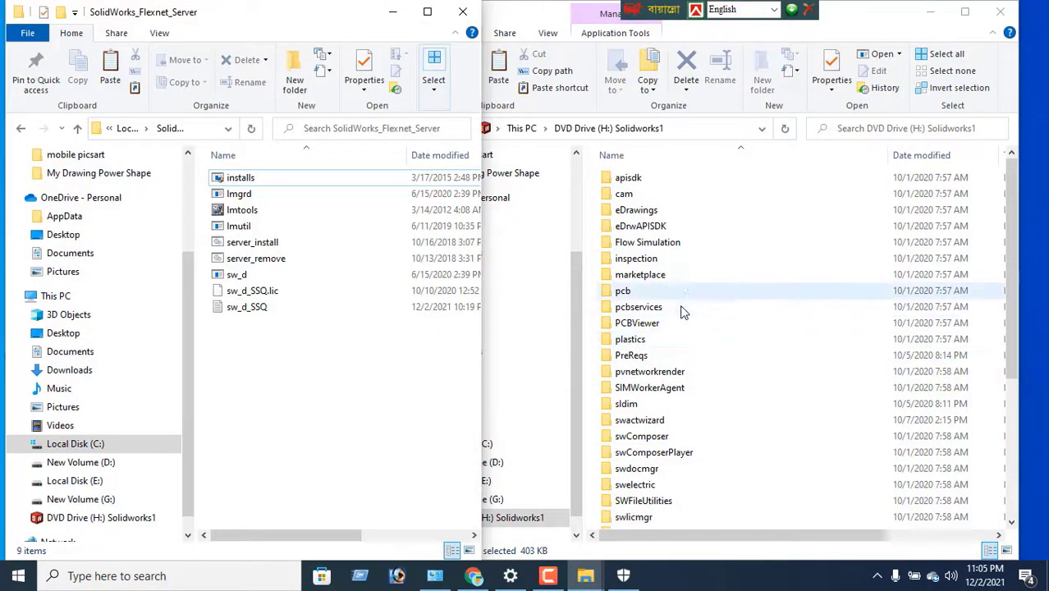
pyautogui.moveTo(526, 19); pyautogui.dragTo(563, 19)
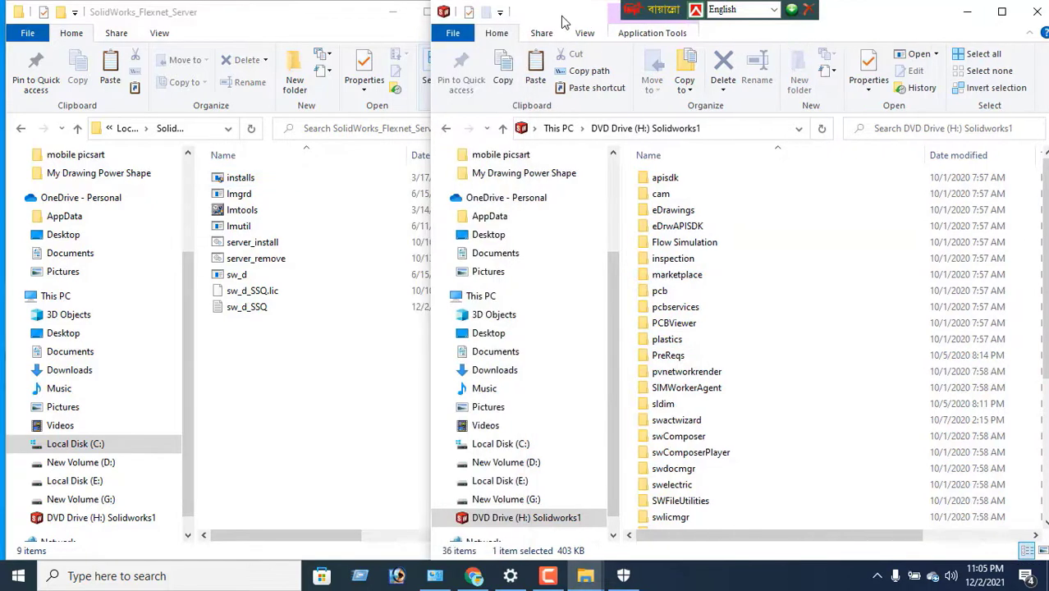
# Show the _SolidSQUAD_ folder in the DVD drive's window and Local Disk (C:) in the SolidWorks_Flexnet_Server window.
pyautogui.click(446, 131)
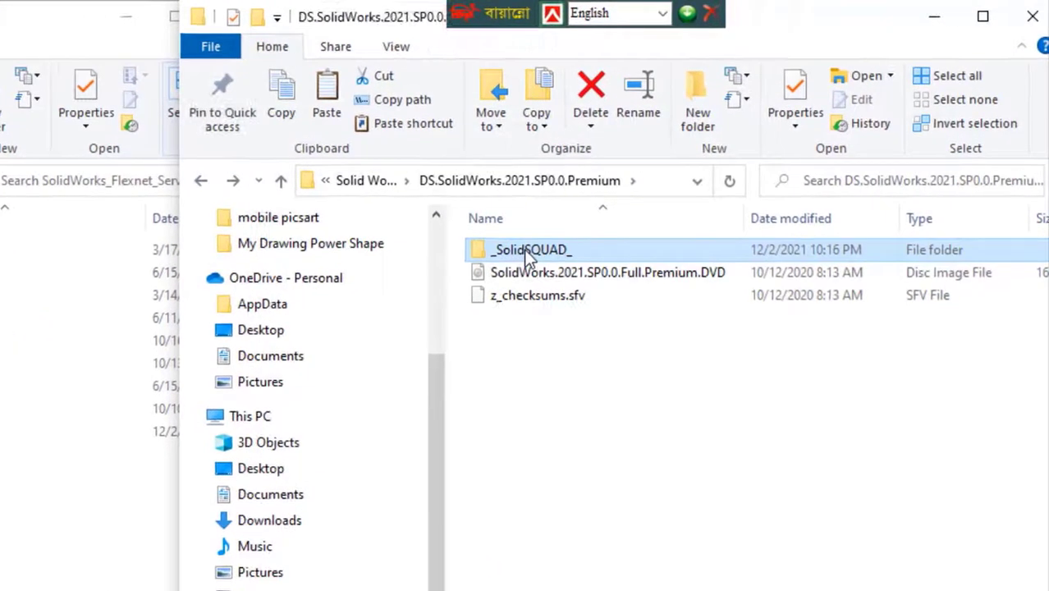
pyautogui.doubleClick(680, 178)
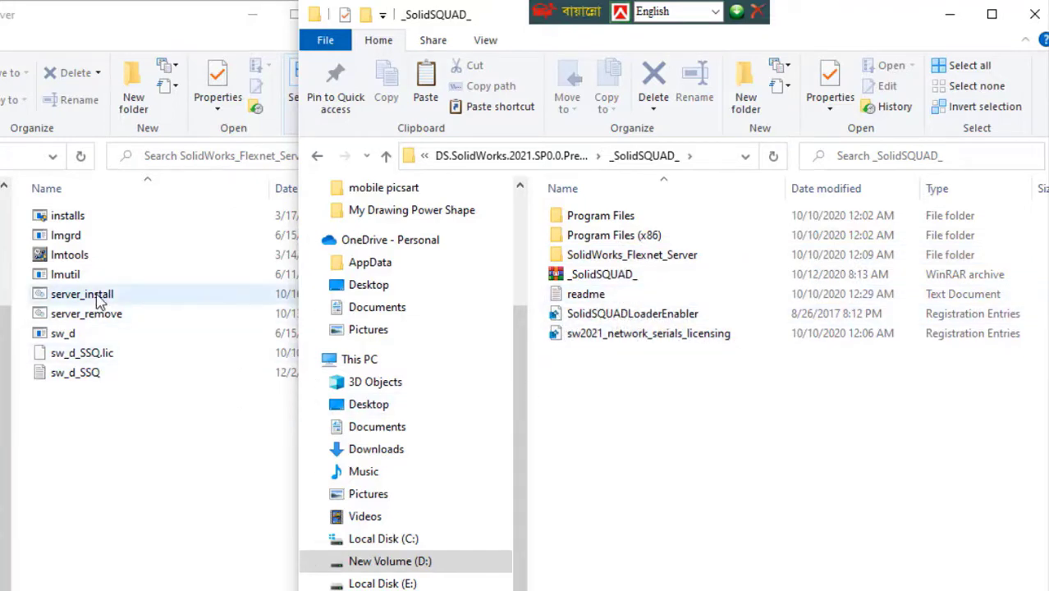
pyautogui.click(11, 137)
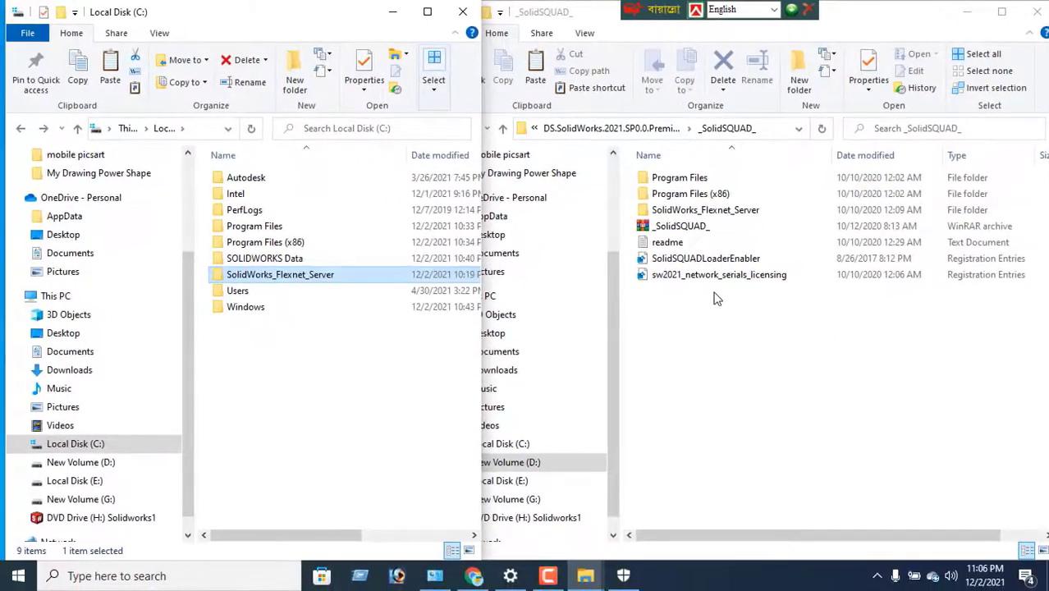
pyautogui.click(548, 575)
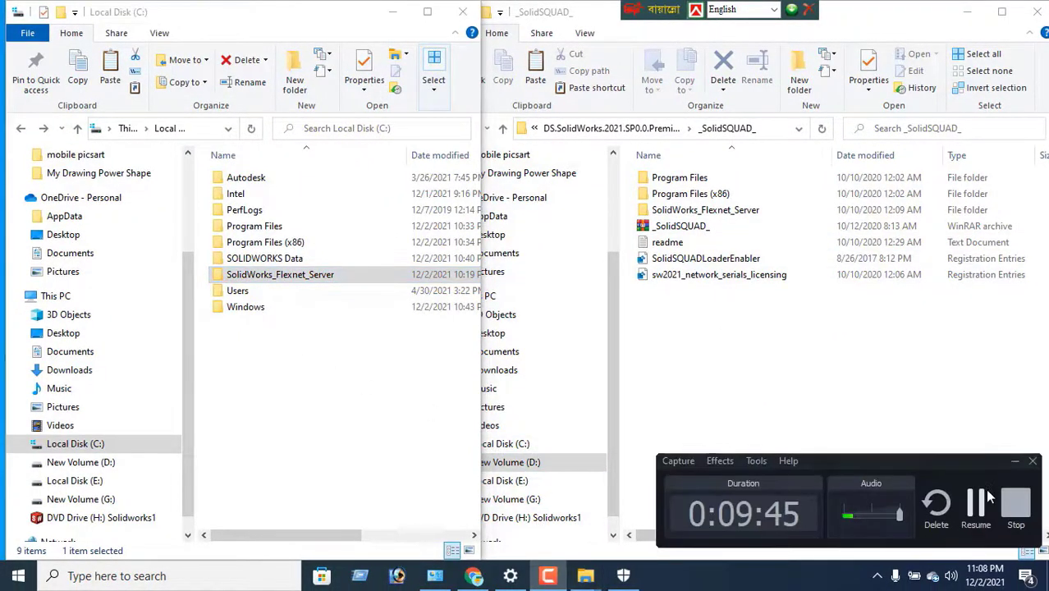
pyautogui.click(989, 497)
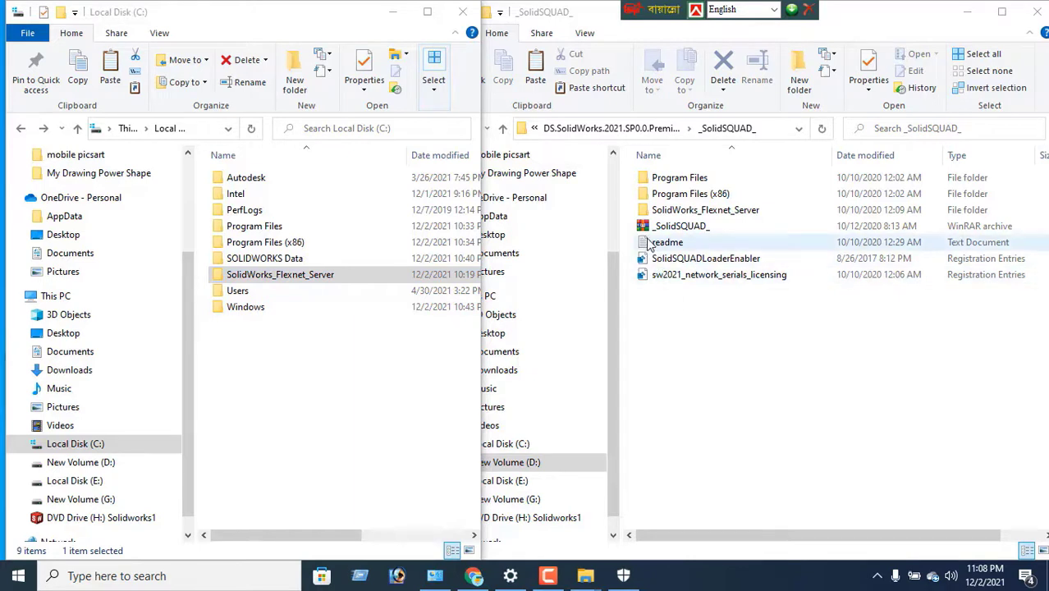
# Copy the Program Files and Program Files (x86) folders from _SolidSQUAD_ to Local Disk (C:), granting administrator permission for all current items.
pyautogui.moveTo(632, 178); pyautogui.dragTo(653, 204)
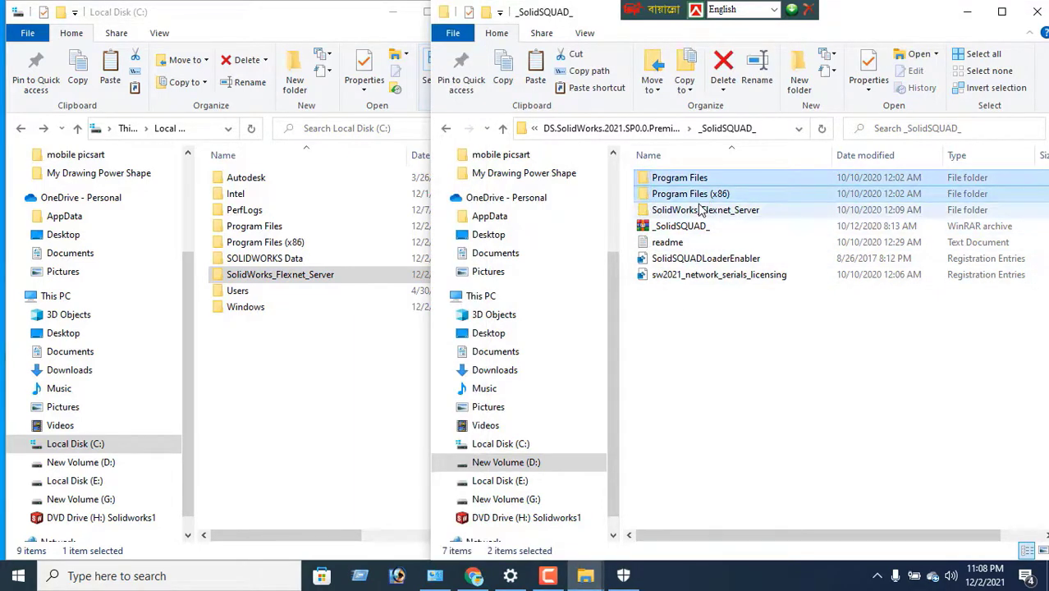
pyautogui.rightClick(677, 189)
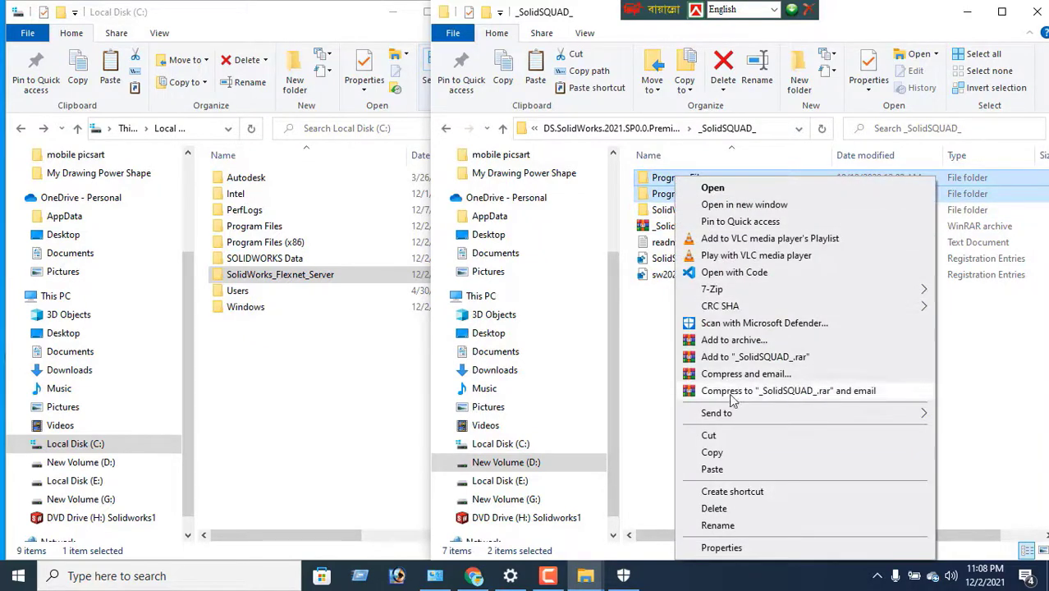
pyautogui.click(711, 454)
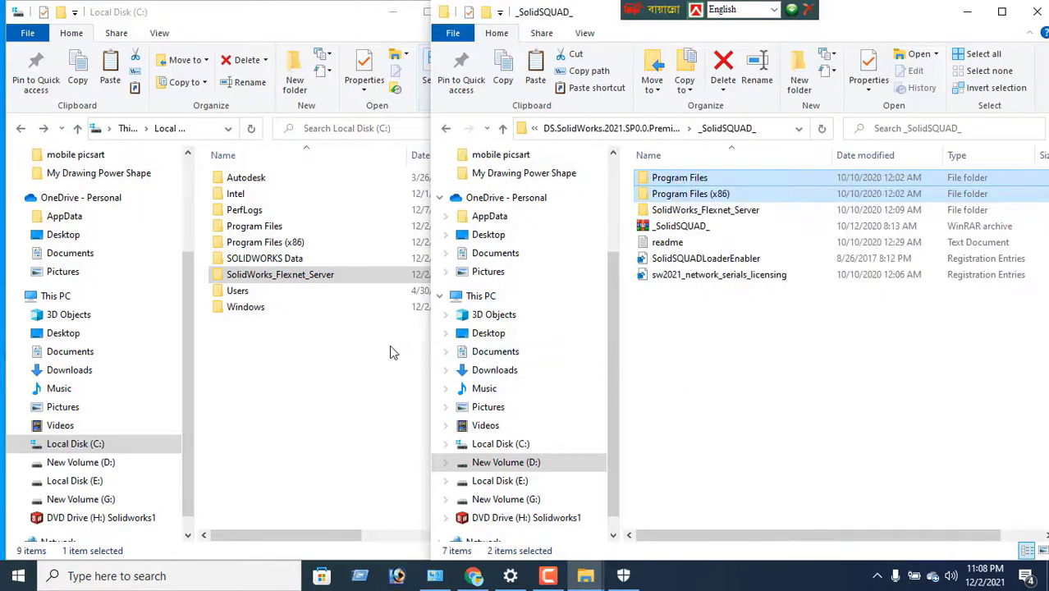
pyautogui.click(253, 367)
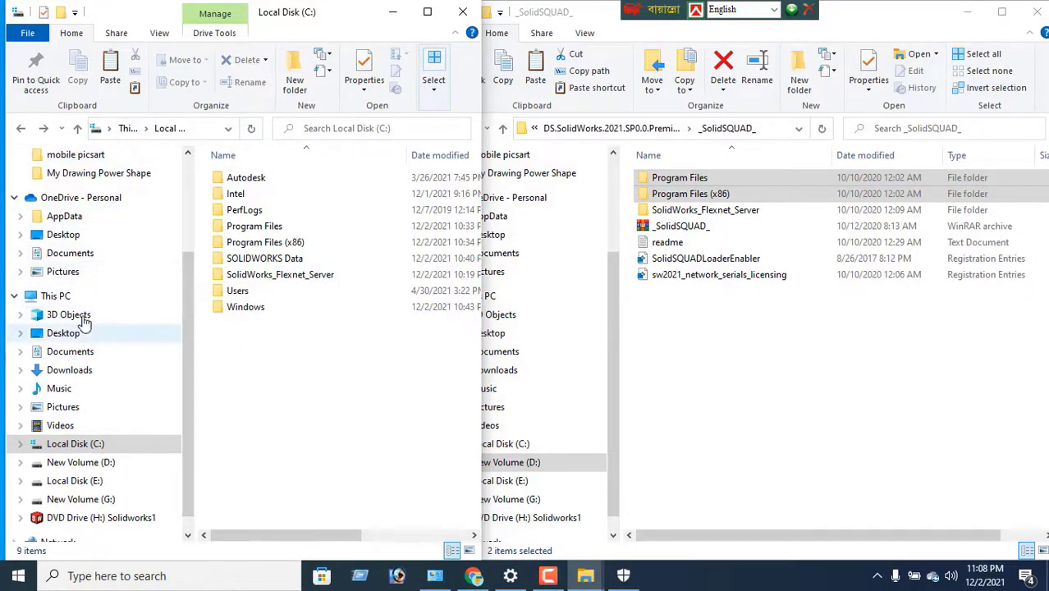
pyautogui.rightClick(266, 339)
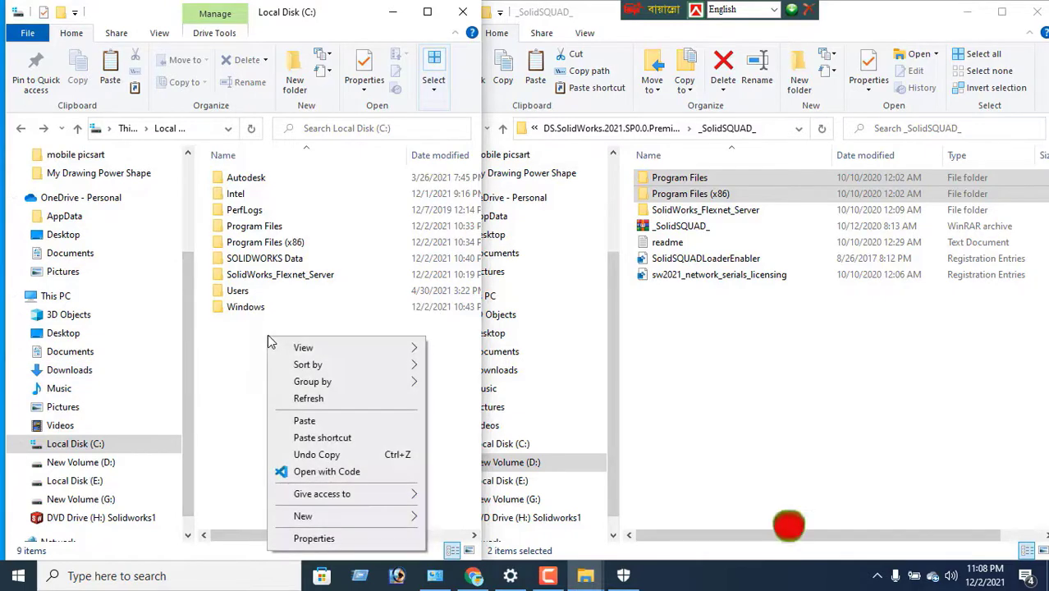
pyautogui.click(304, 420)
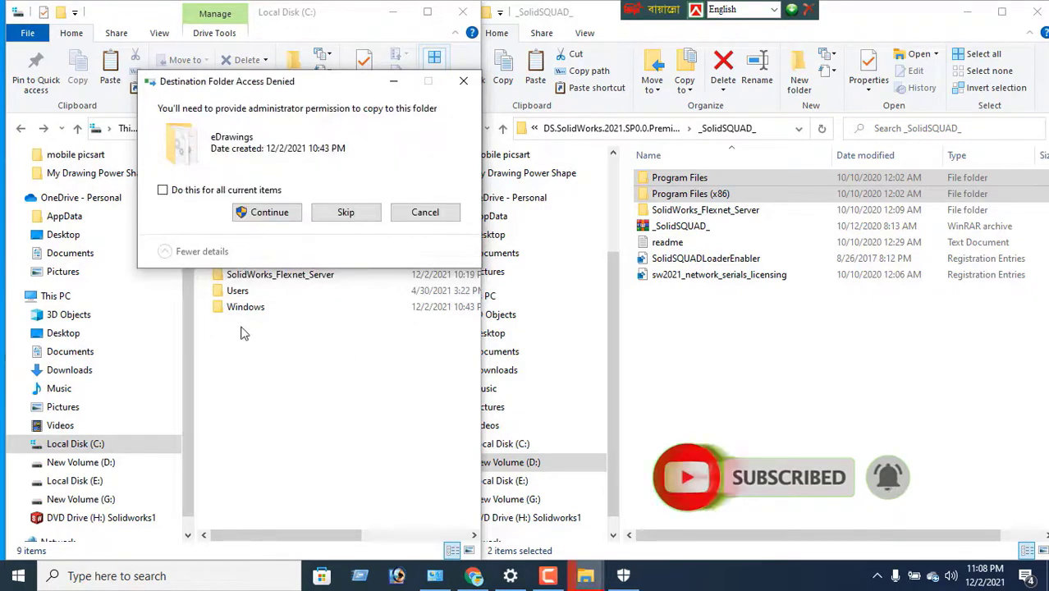
pyautogui.click(163, 189)
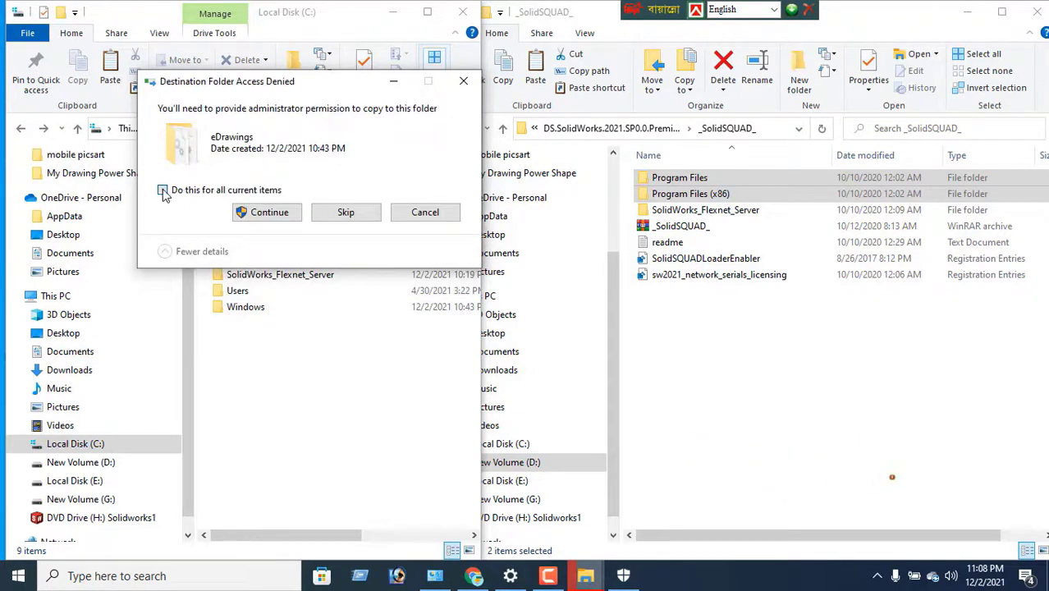
pyautogui.click(272, 213)
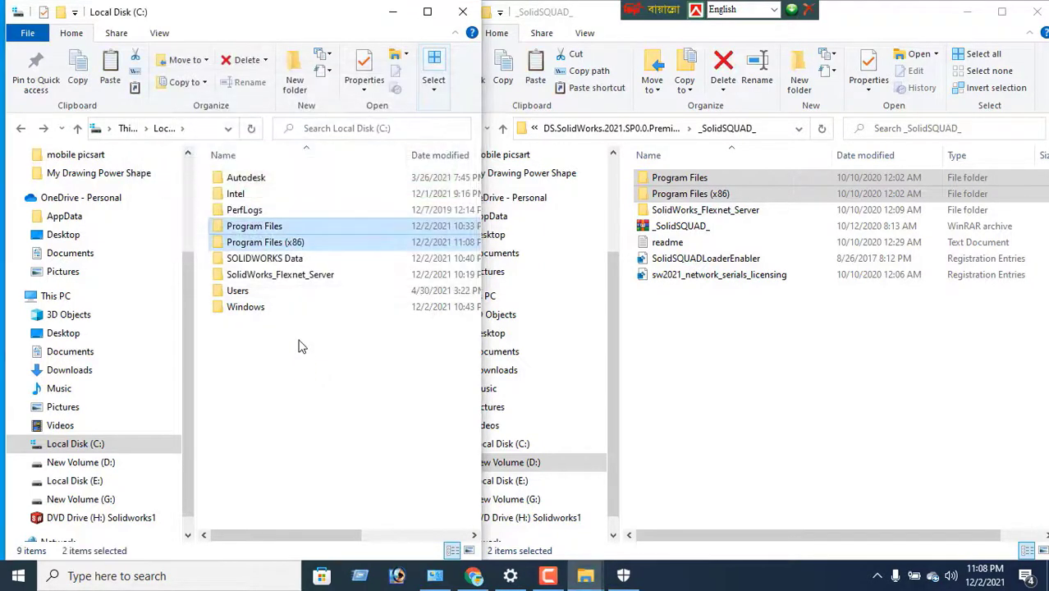
# Merge the SolidSQUADLoaderEnabler registration file from _SolidSQUAD_ into the Windows registry and confirm the change.
pyautogui.click(702, 351)
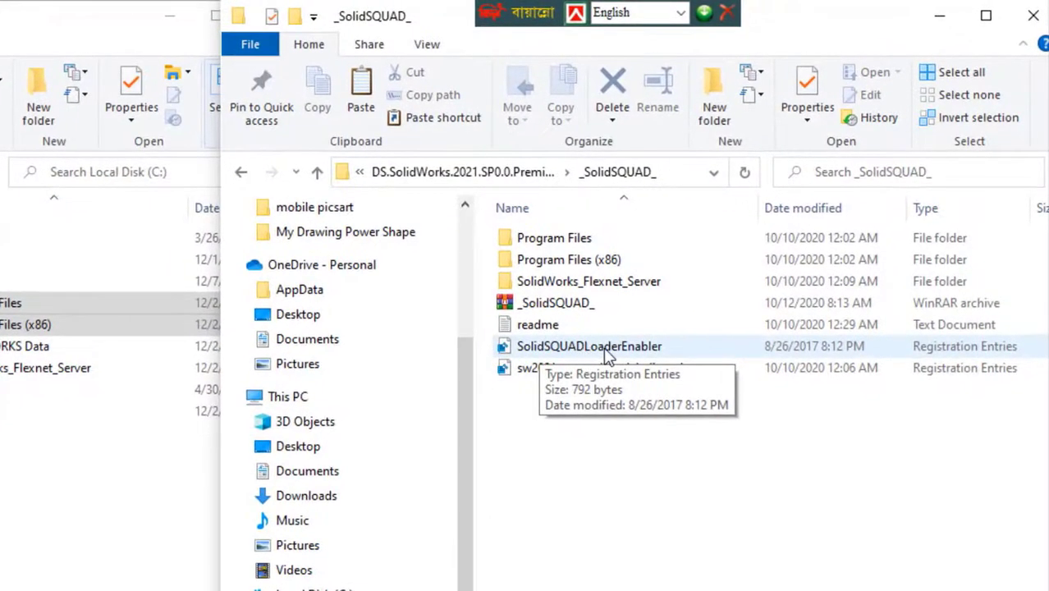
pyautogui.click(607, 351)
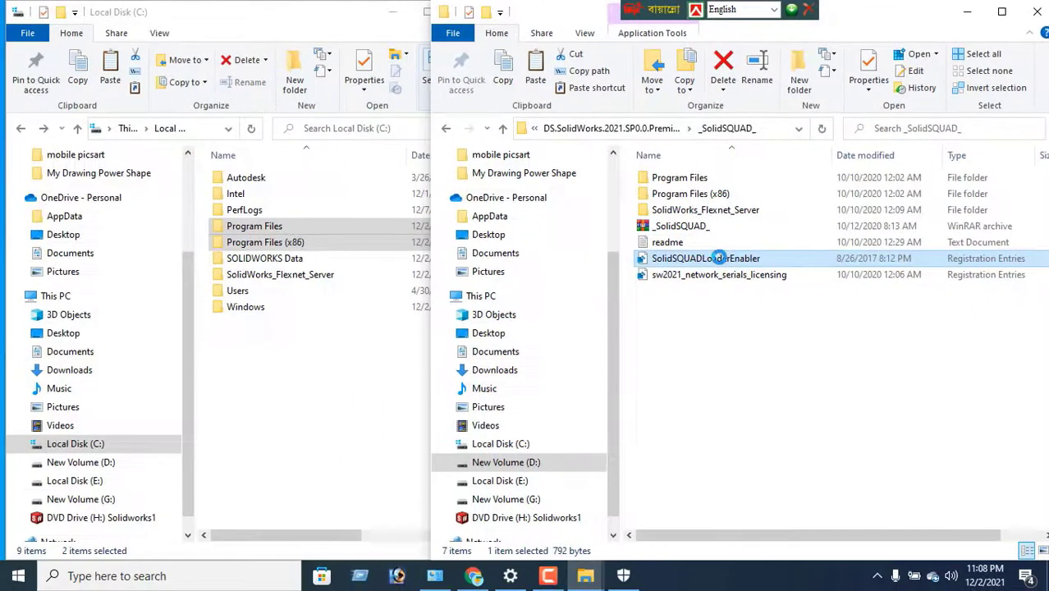
pyautogui.rightClick(605, 346)
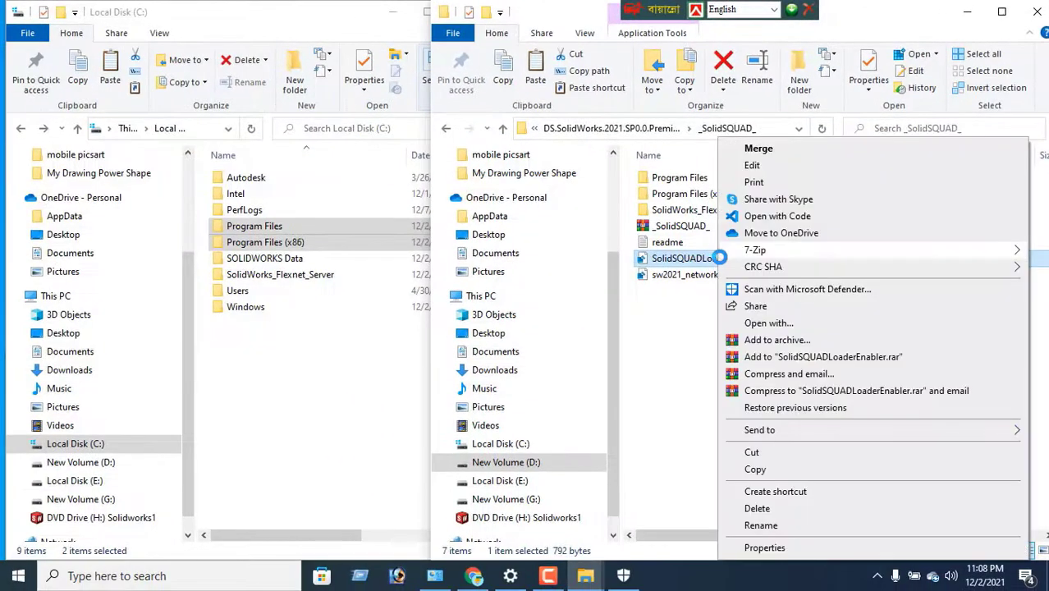
pyautogui.click(754, 150)
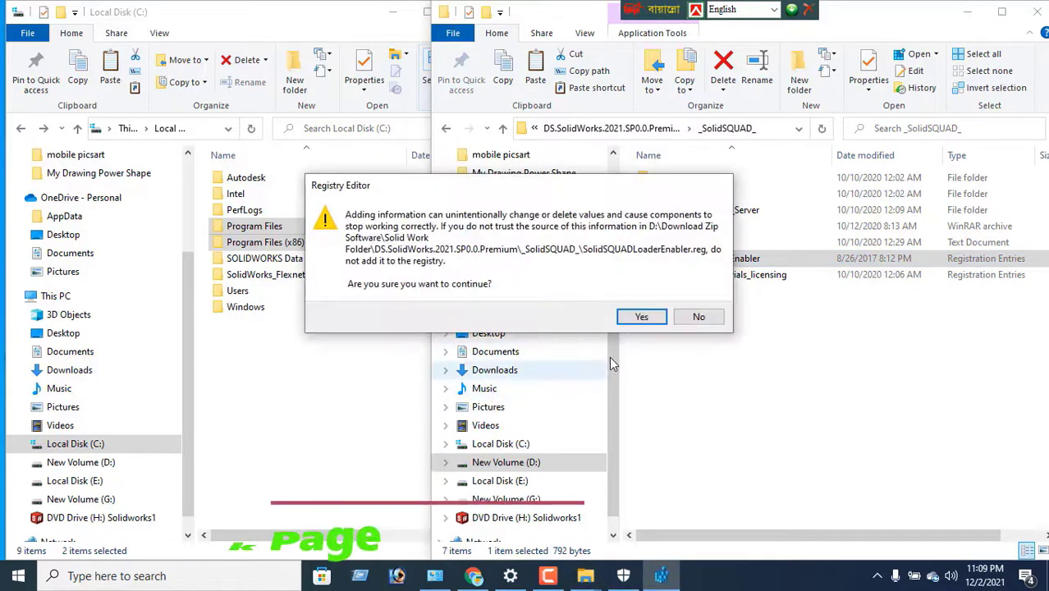
pyautogui.click(641, 316)
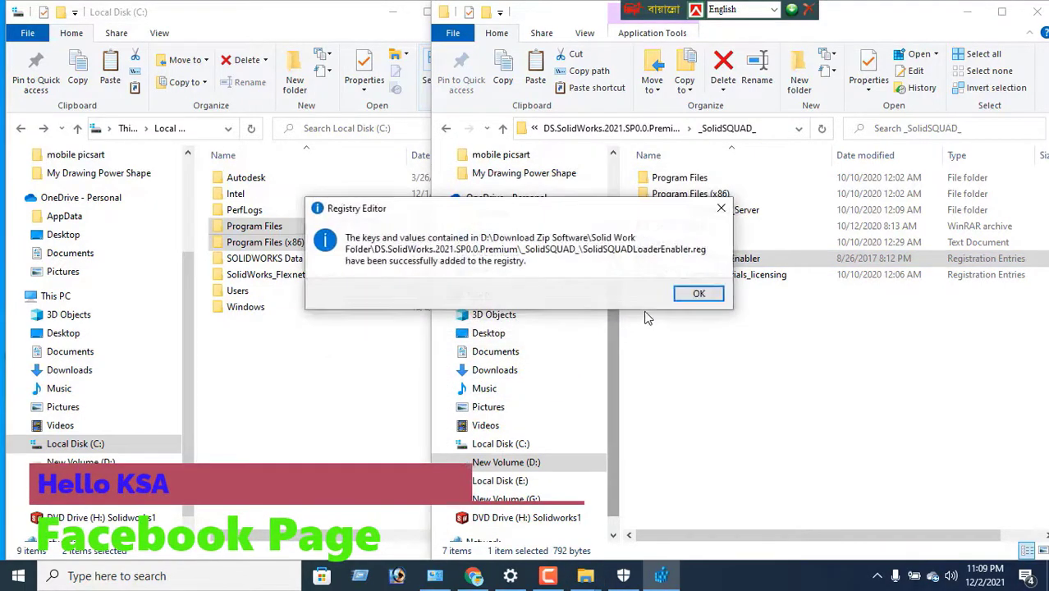
pyautogui.click(699, 296)
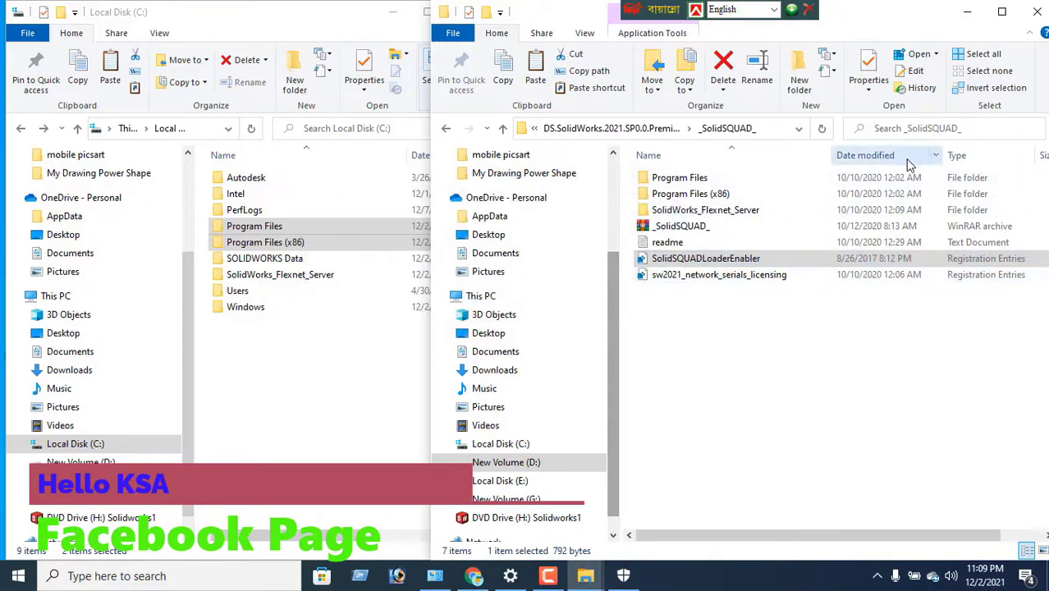
# Minimize the _SolidSQUAD_ and Local Disk (C:) folder windows and refresh the desktop.
pyautogui.click(969, 14)
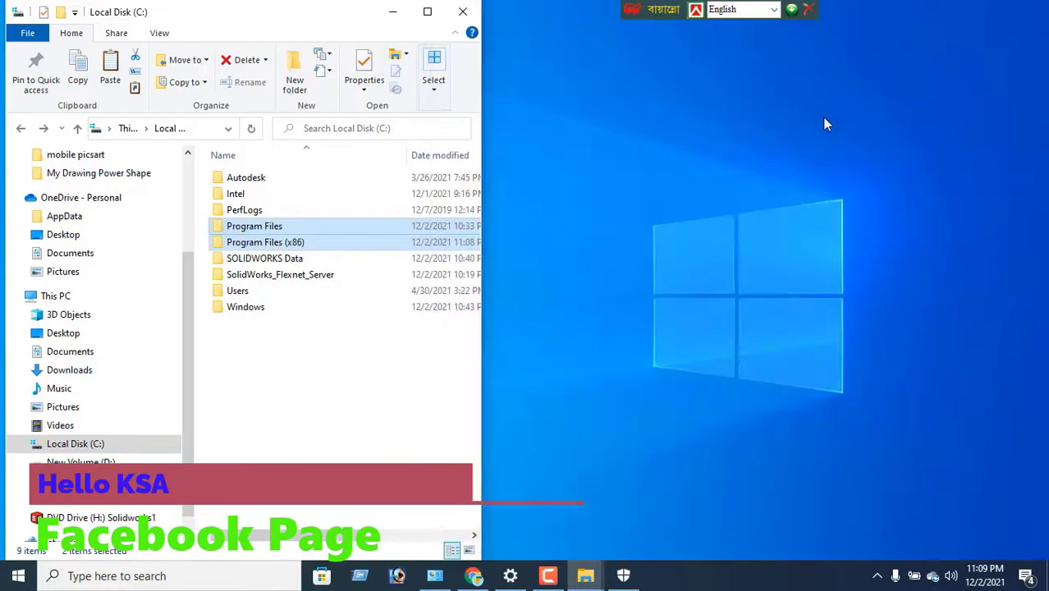
pyautogui.click(400, 18)
pyautogui.rightClick(564, 80)
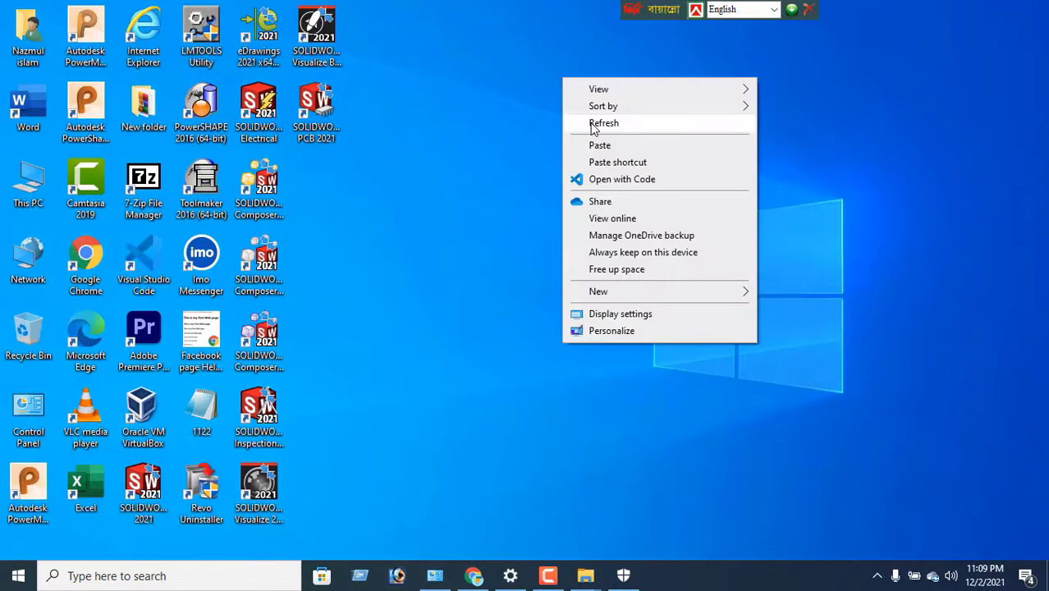
pyautogui.click(576, 122)
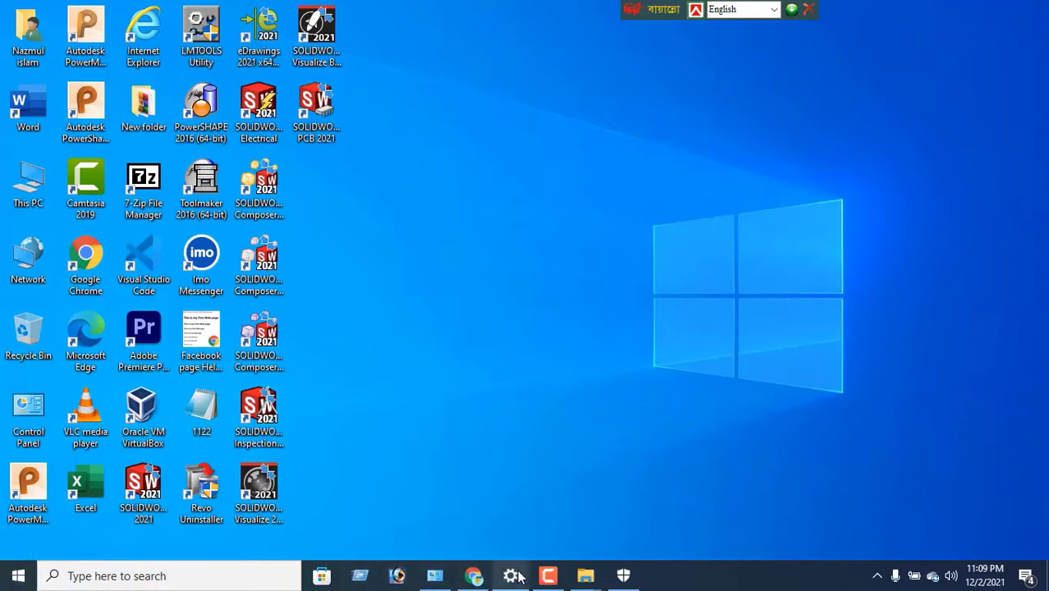
pyautogui.click(550, 577)
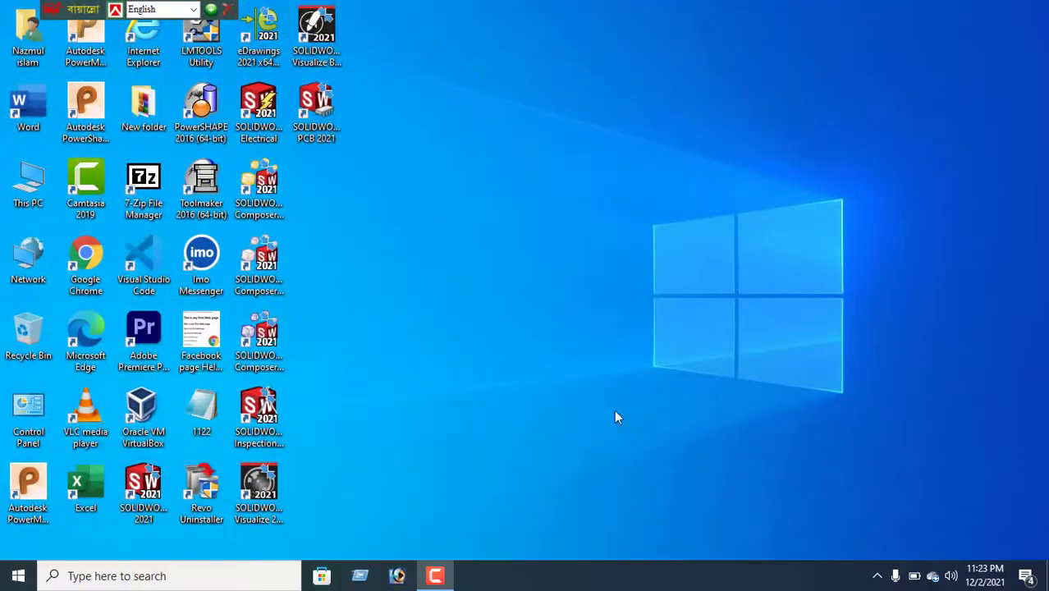
pyautogui.rightClick(558, 195)
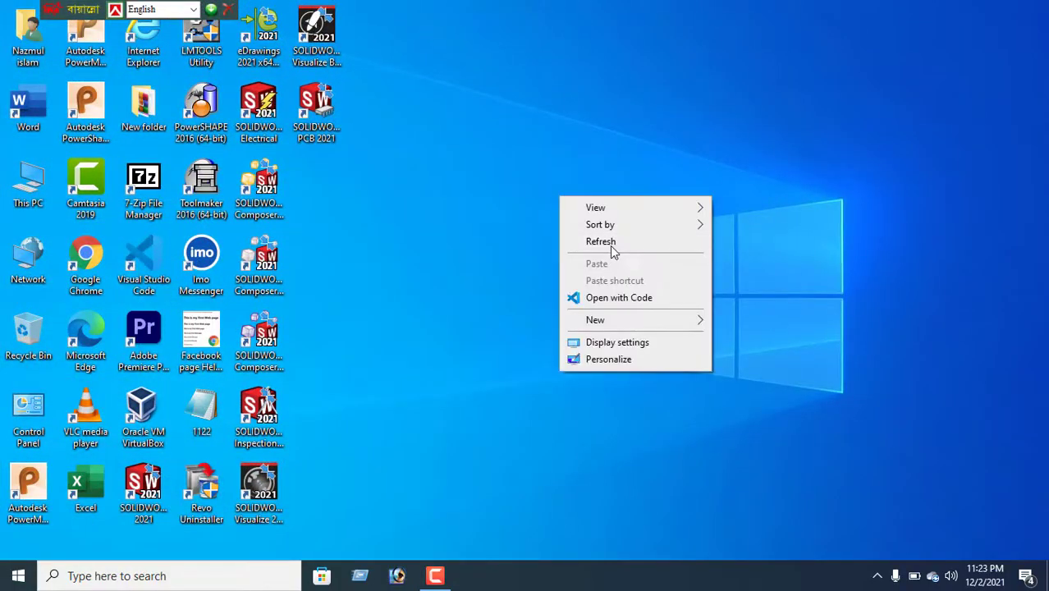
pyautogui.click(611, 247)
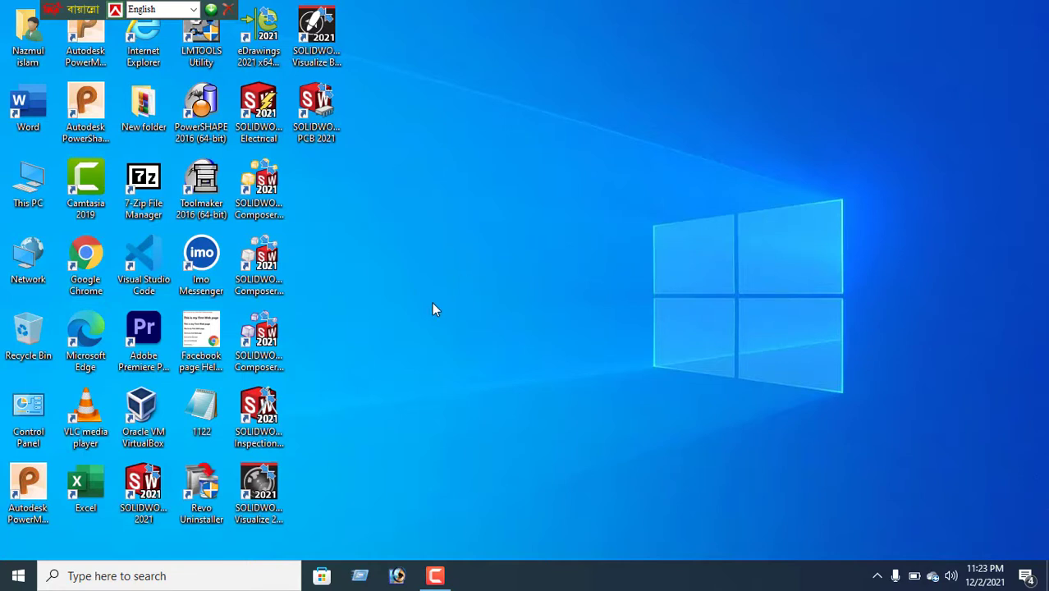
# Launch SOLIDWORKS 2021 from the desktop, look through its license agreement and accept it.
pyautogui.doubleClick(143, 495)
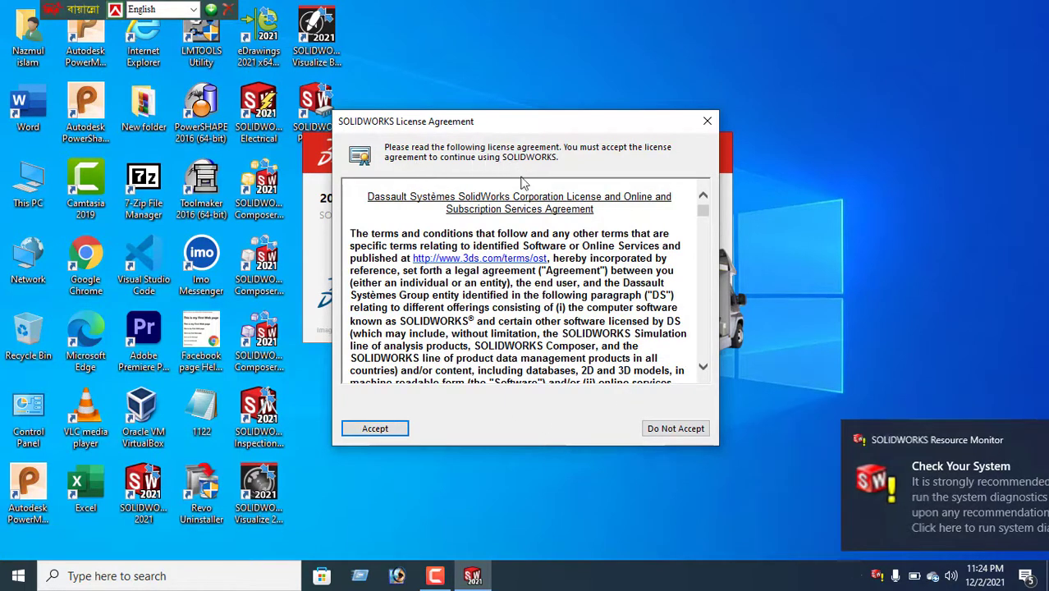
pyautogui.scroll(-10, 564, 289)
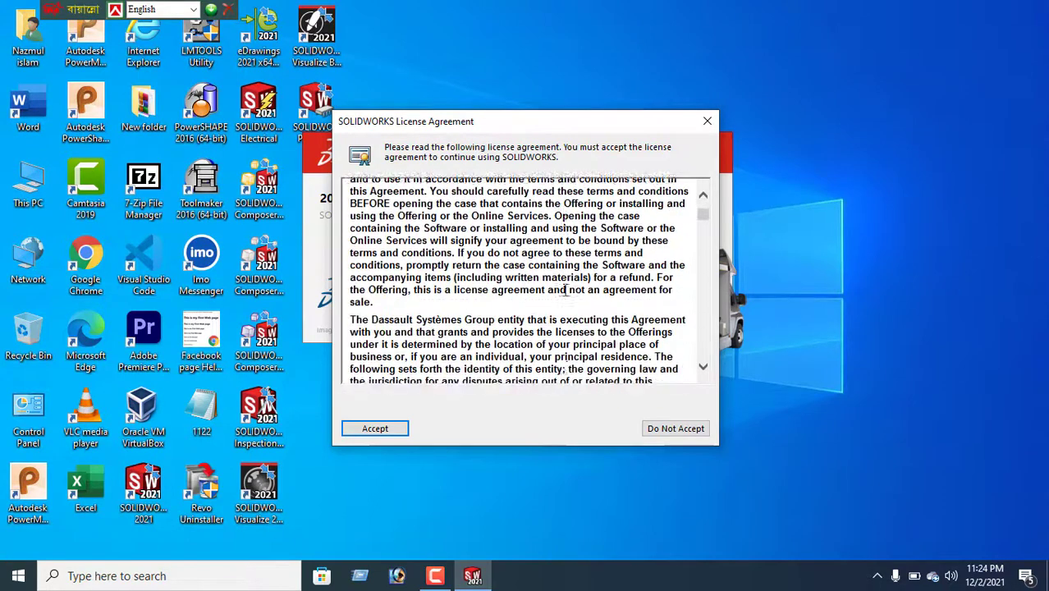
pyautogui.scroll(-10, 564, 289)
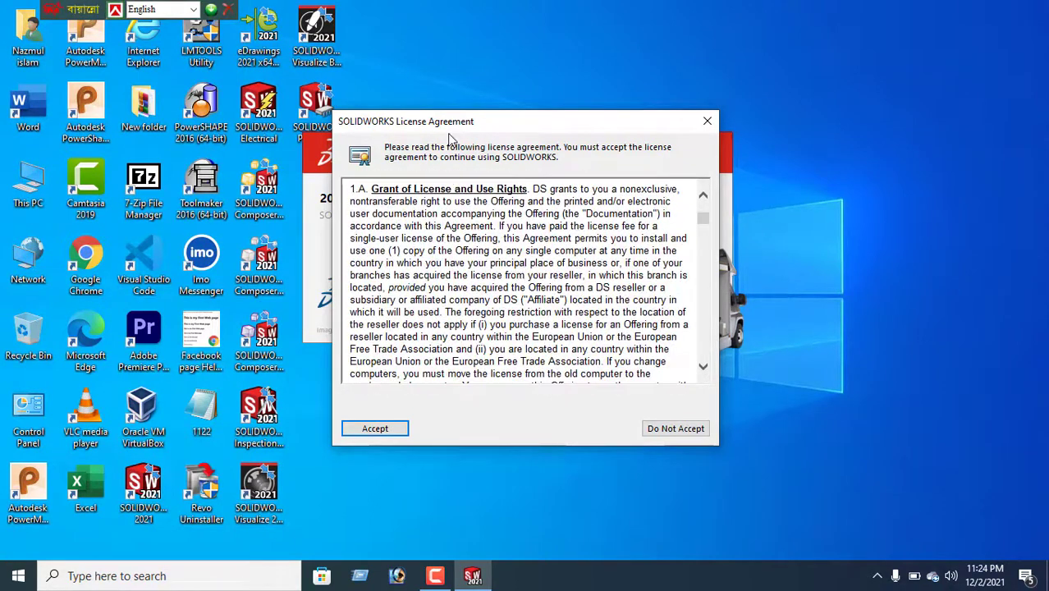
pyautogui.scroll(-5, 497, 246)
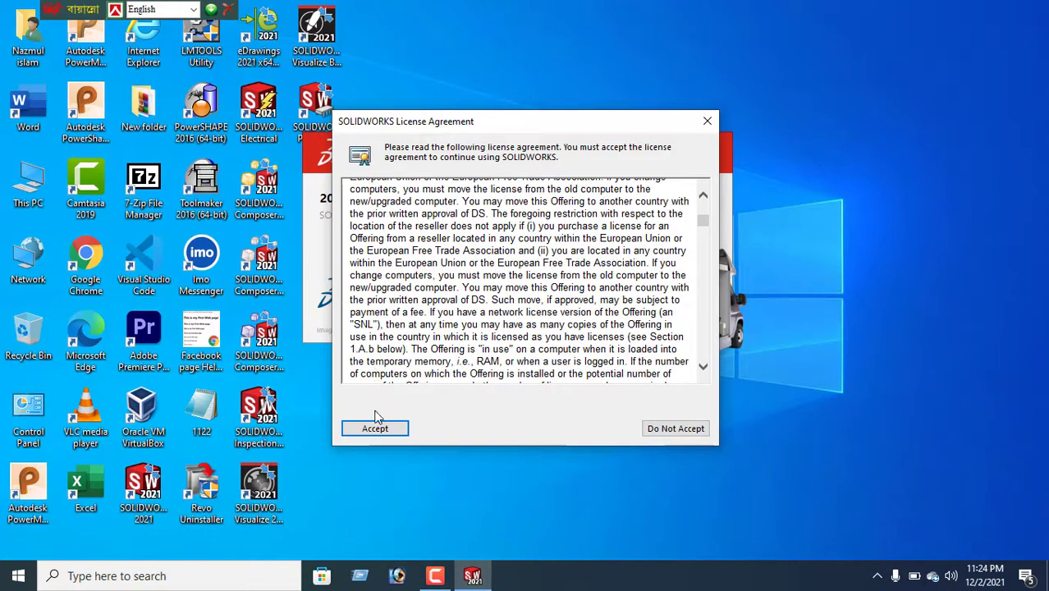
pyautogui.click(375, 426)
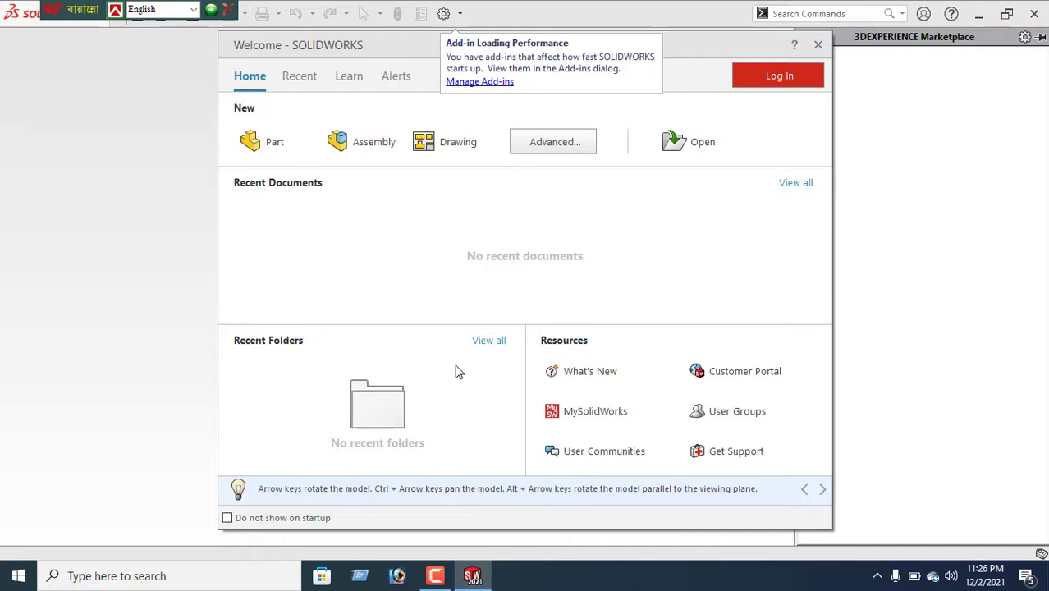
# Create a new part with MMGS (millimeter, gram, second) units and the ISO dimension standard as default template settings.
pyautogui.click(252, 144)
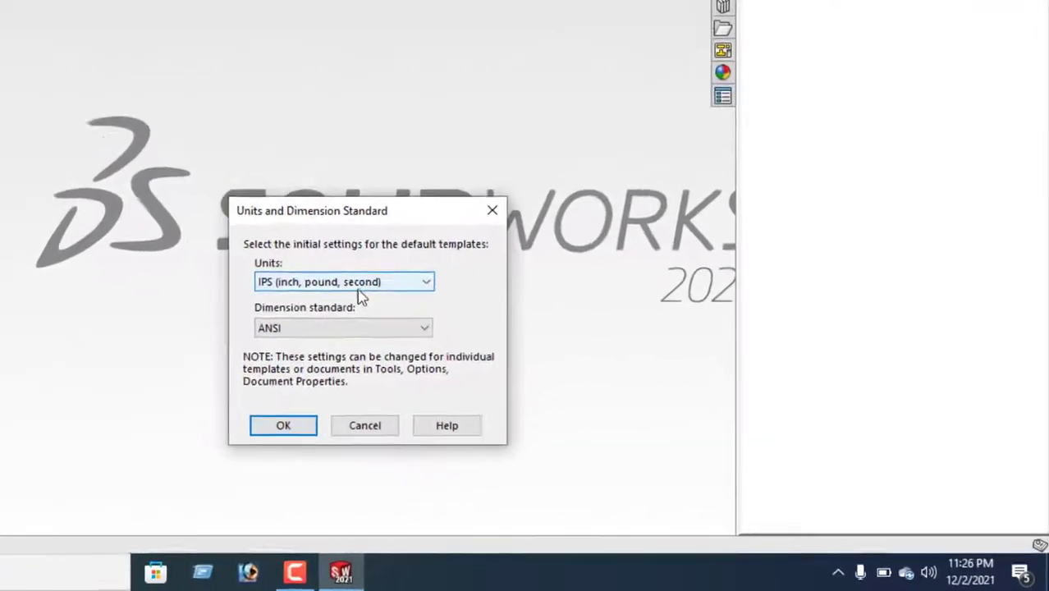
pyautogui.click(397, 277)
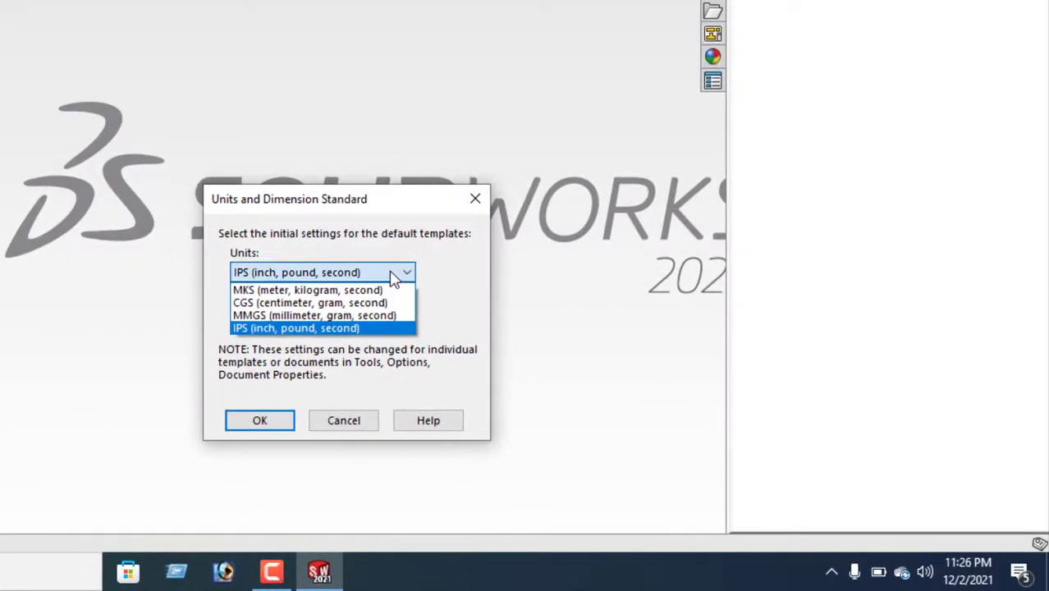
pyautogui.click(326, 316)
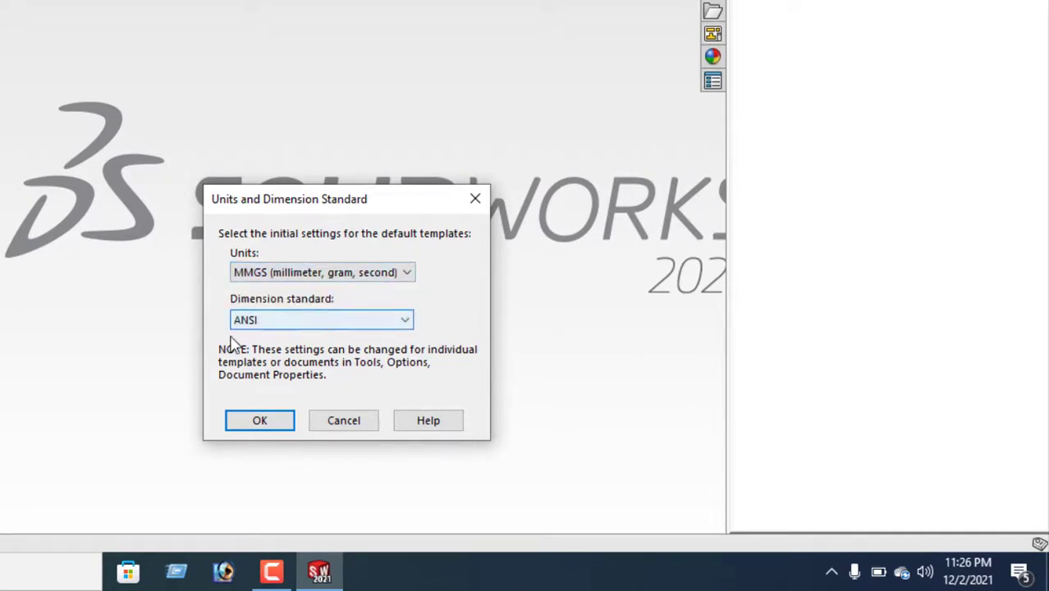
pyautogui.click(328, 321)
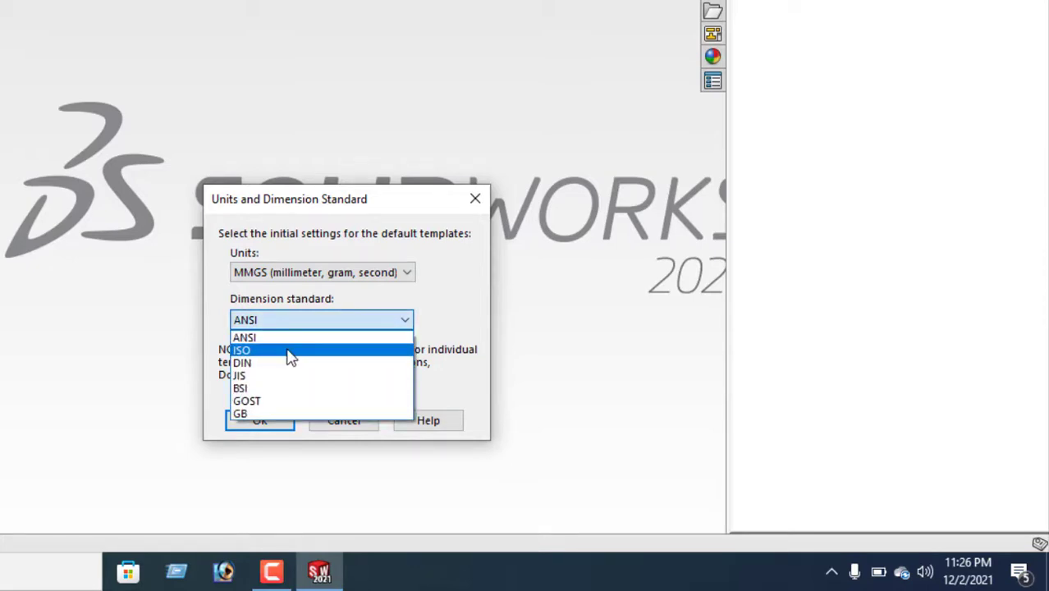
pyautogui.click(288, 351)
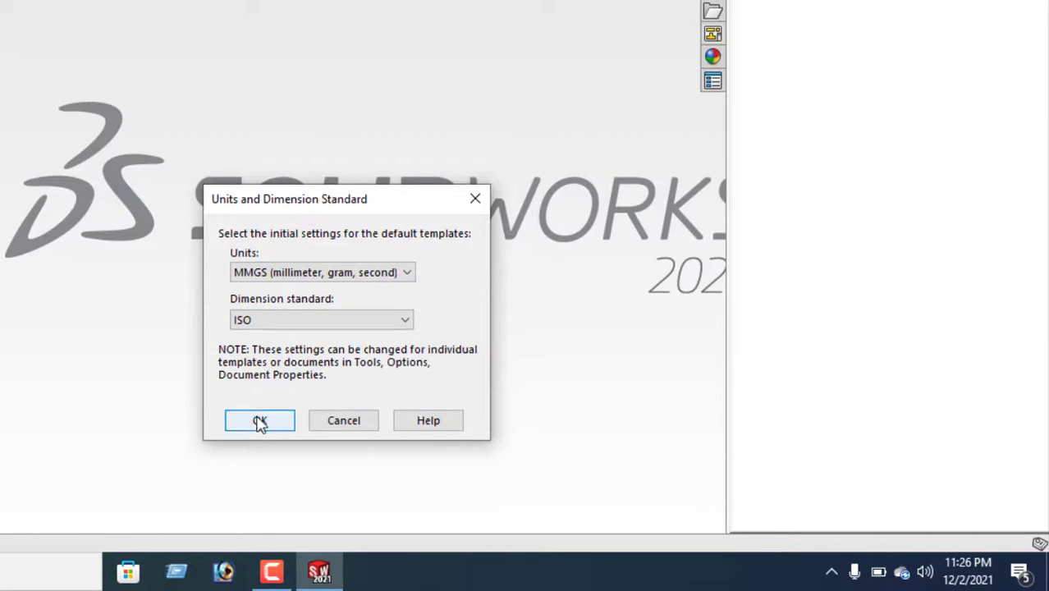
pyautogui.click(259, 421)
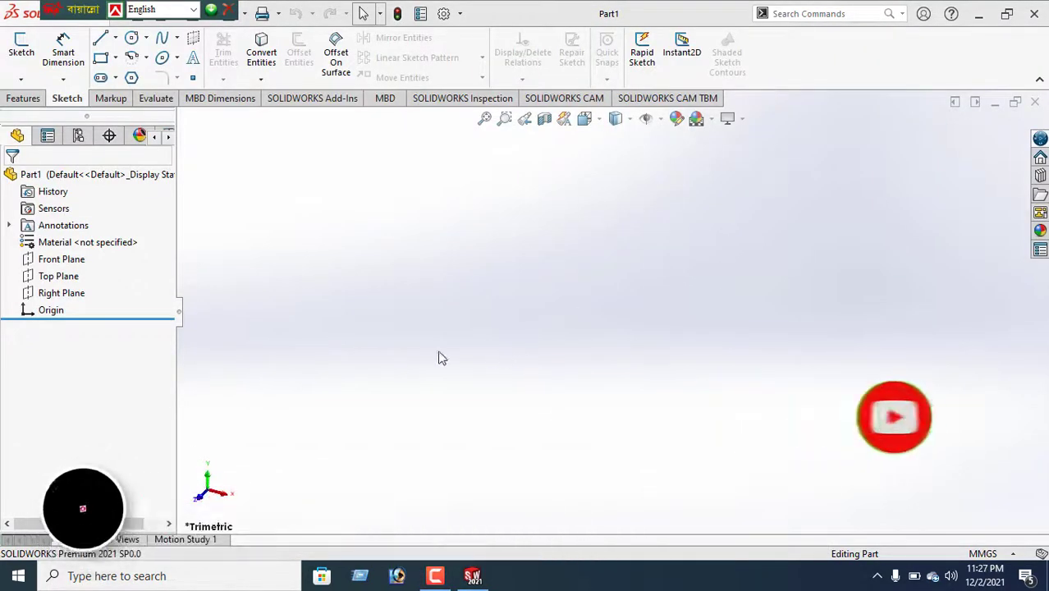
# Move the floating keyboard language bar clear of the SOLIDWORKS logo and file commands, and show the screen recorder's window.
pyautogui.moveTo(85, 12); pyautogui.dragTo(743, 42)
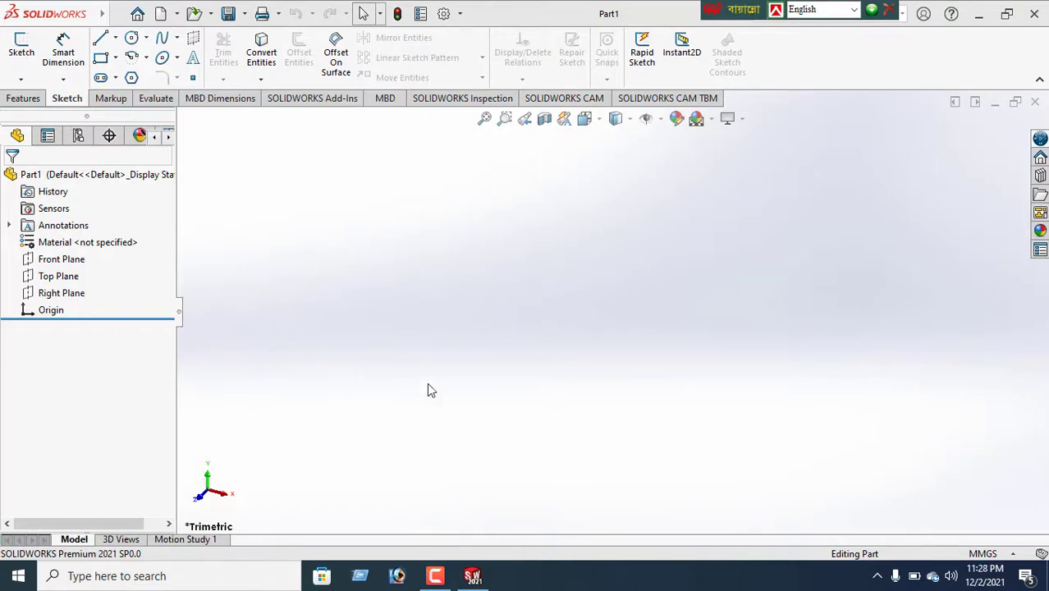
pyautogui.moveTo(438, 579)
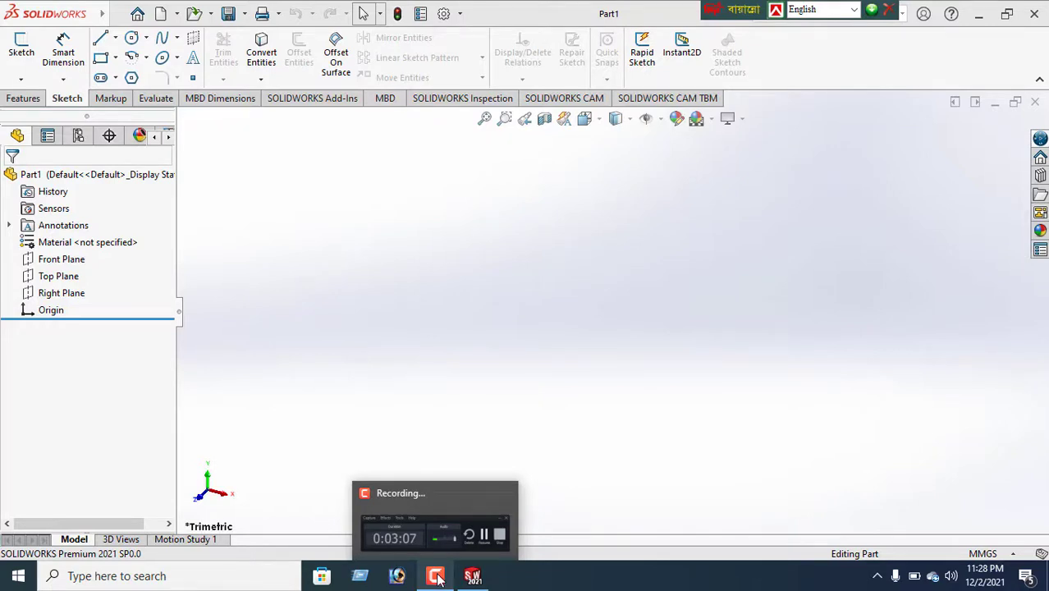
pyautogui.click(438, 579)
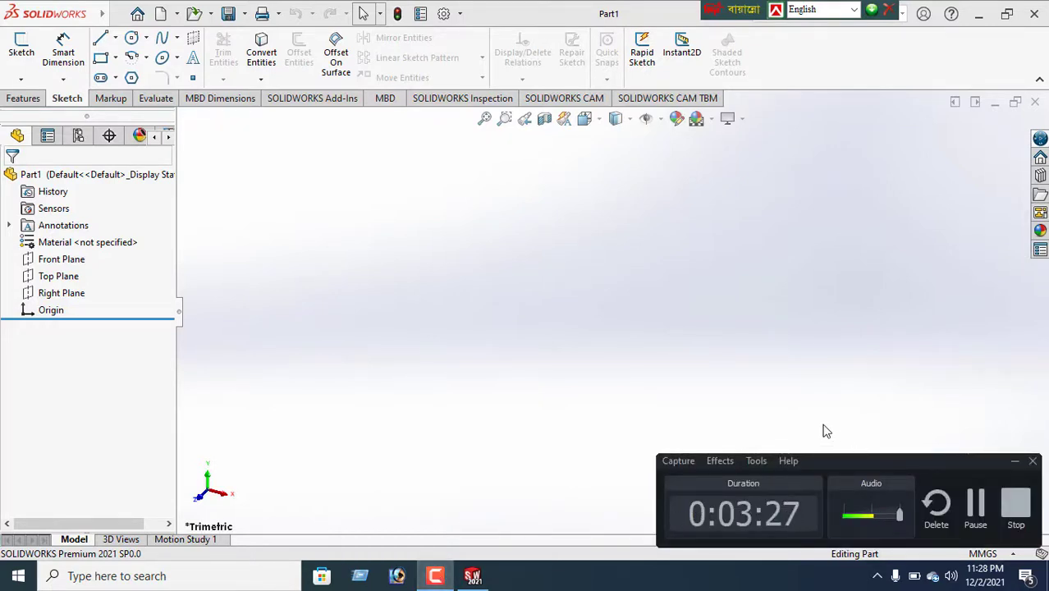